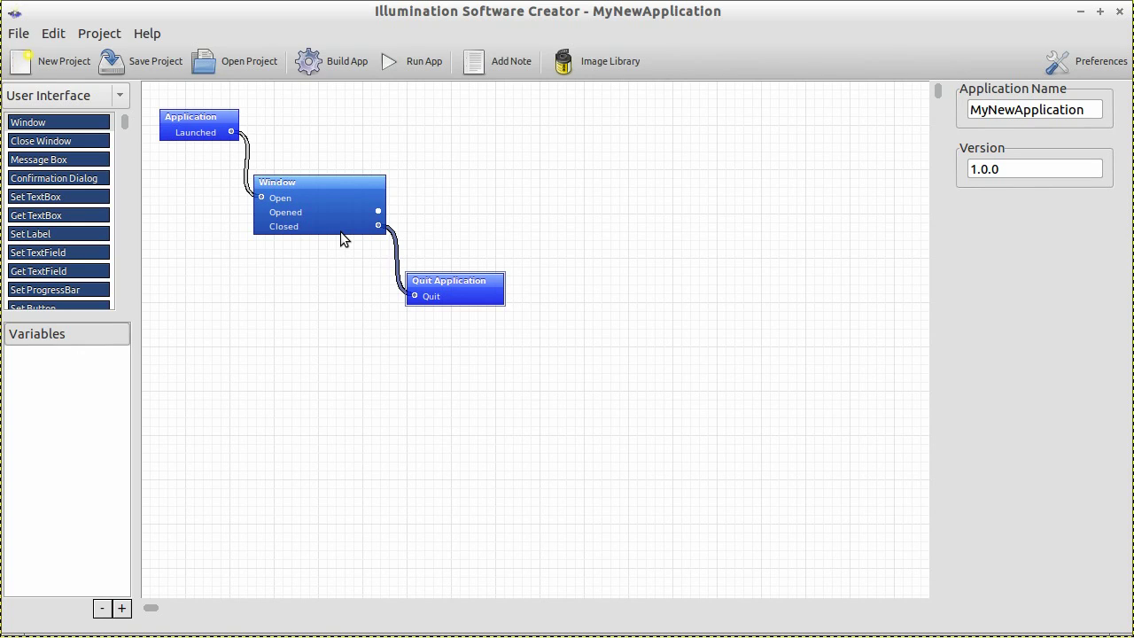
# Reposition the Window block beneath the Application block and open its window design editor
pyautogui.moveTo(332, 207)
pyautogui.mouseDown()
pyautogui.moveTo(339, 226)
pyautogui.moveTo(337, 203)
pyautogui.moveTo(327, 206)
pyautogui.mouseUp()
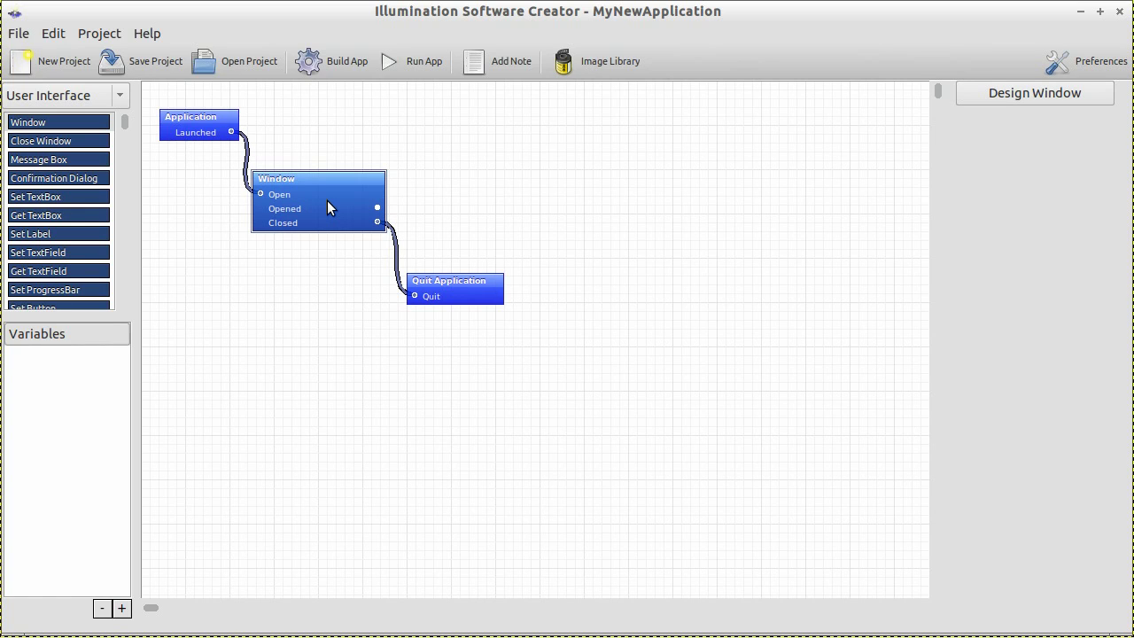
pyautogui.moveTo(296, 185); pyautogui.dragTo(322, 204)
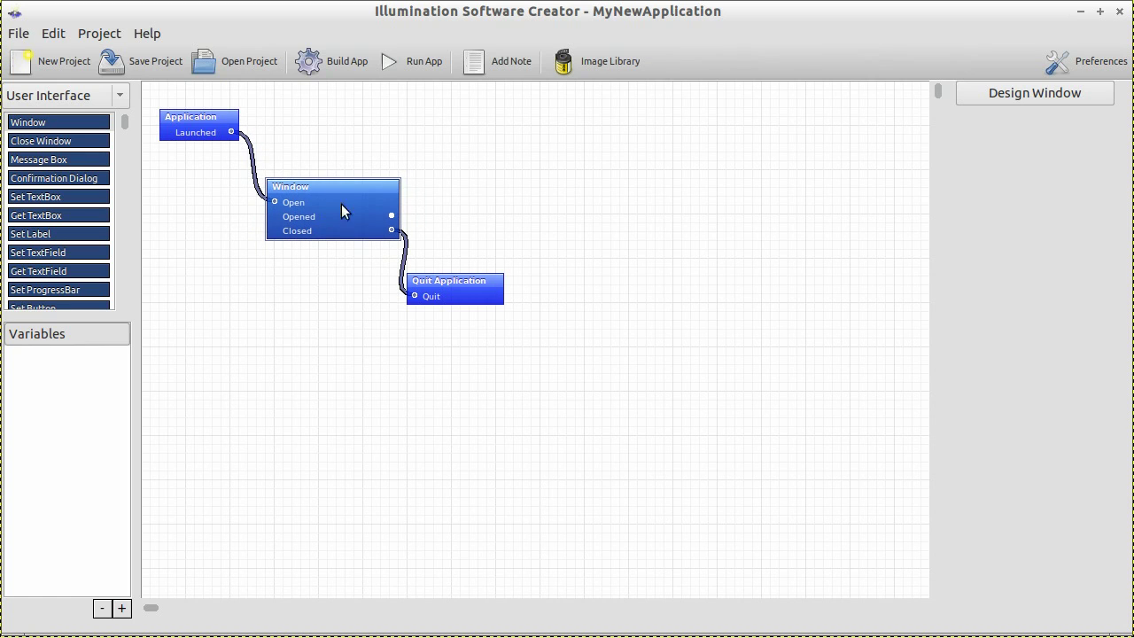
pyautogui.click(1040, 98)
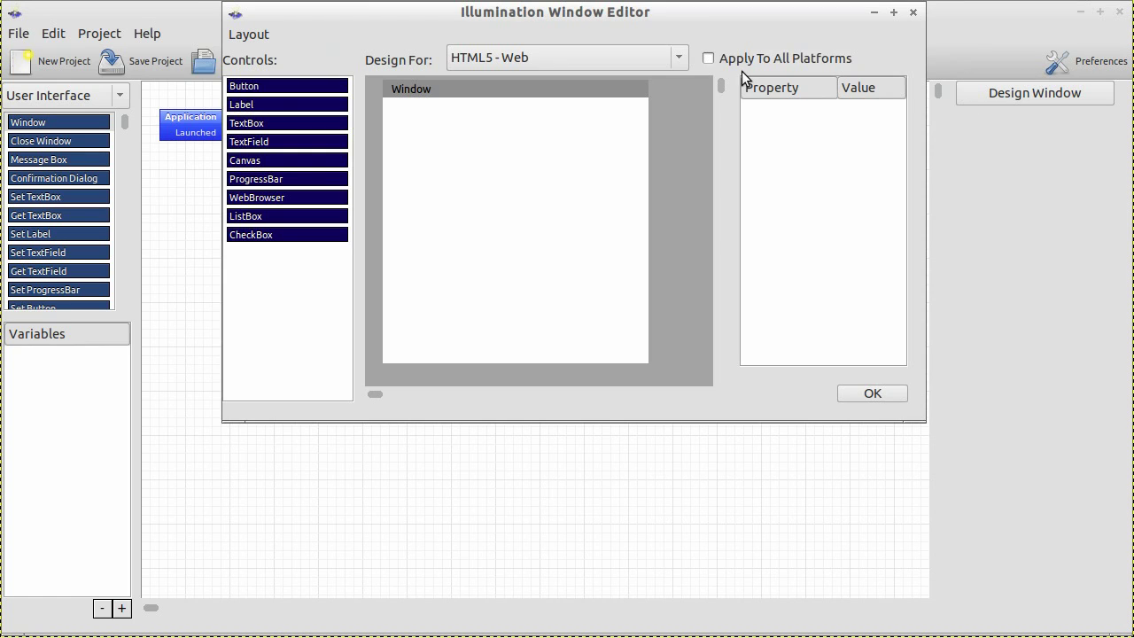
pyautogui.moveTo(705, 22); pyautogui.dragTo(680, 133)
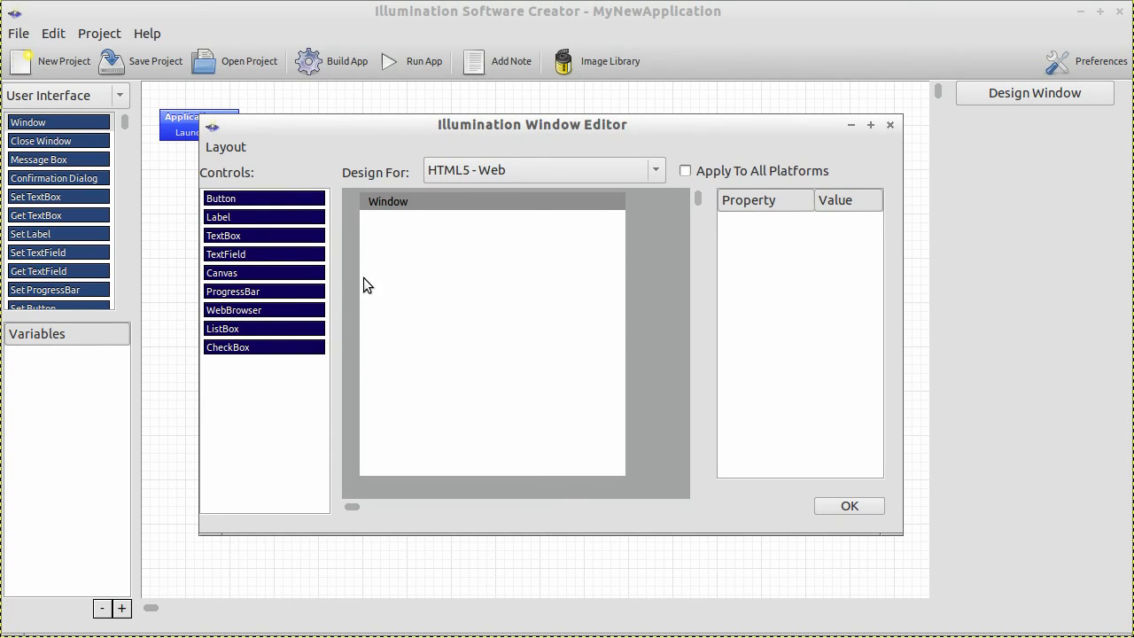
# Add a Button control to the lower part of the HTML5 window layout, at about X 92, Y 225
pyautogui.click(238, 198)
pyautogui.moveTo(241, 200); pyautogui.dragTo(467, 430)
pyautogui.click(492, 452)
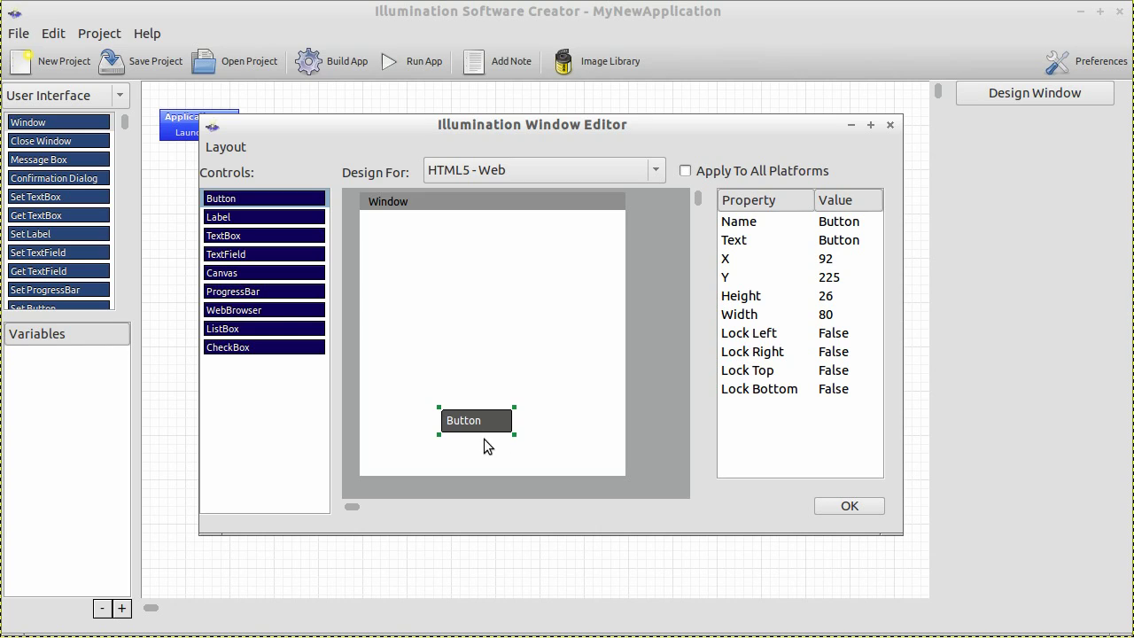
# Add a Canvas control to the upper part of the window and set its height and width to 200
pyautogui.click(255, 272)
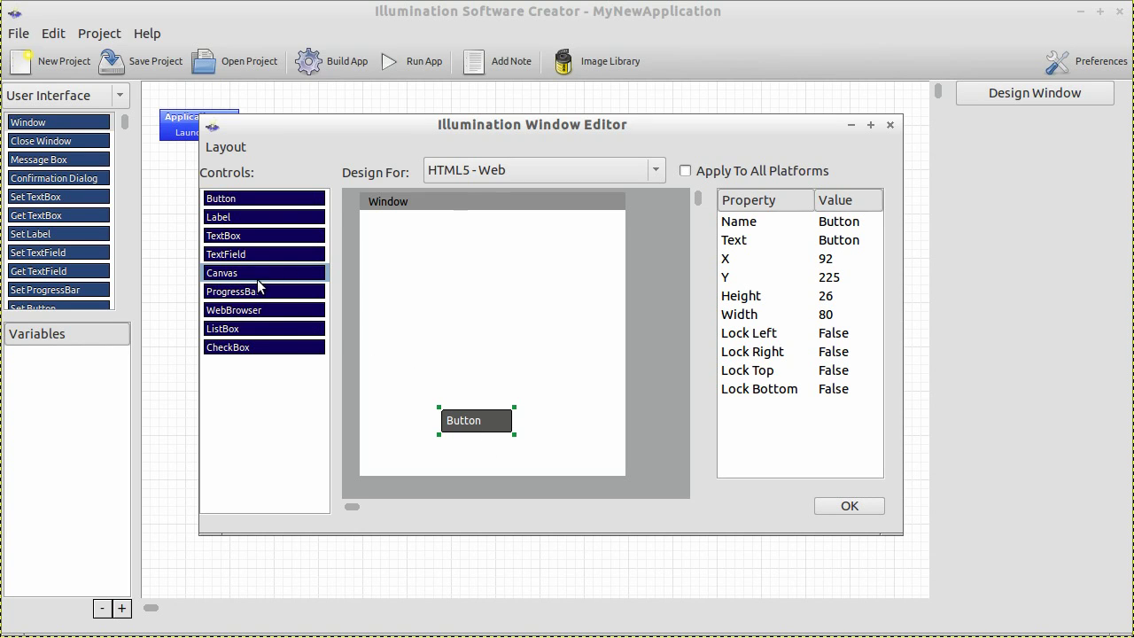
pyautogui.moveTo(235, 267); pyautogui.dragTo(465, 257)
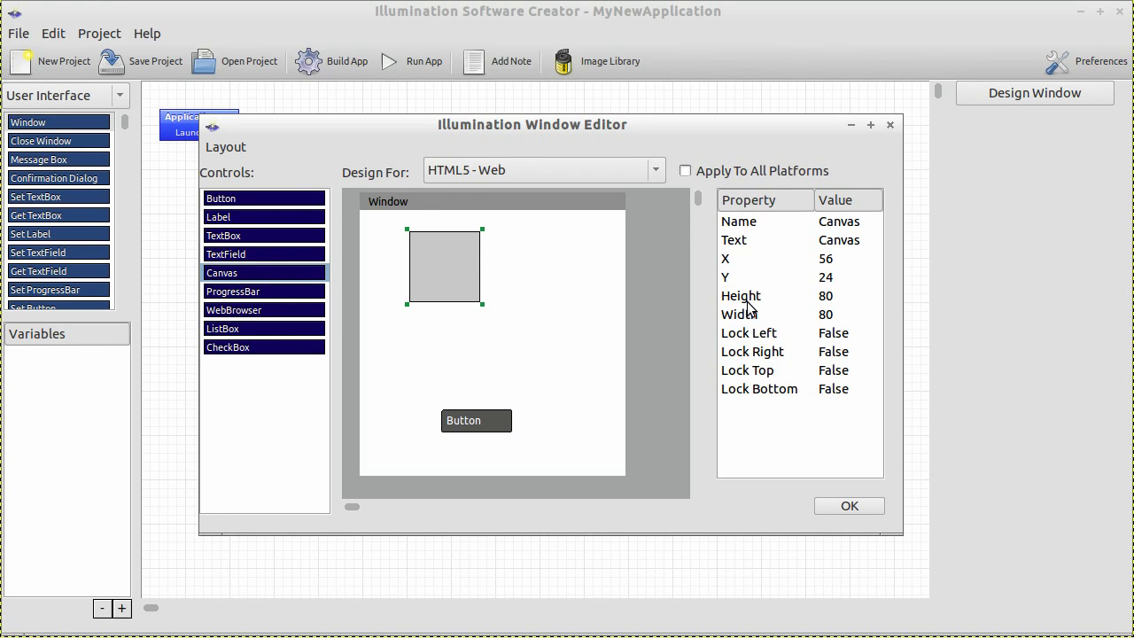
pyautogui.click(835, 297)
pyautogui.write('200')
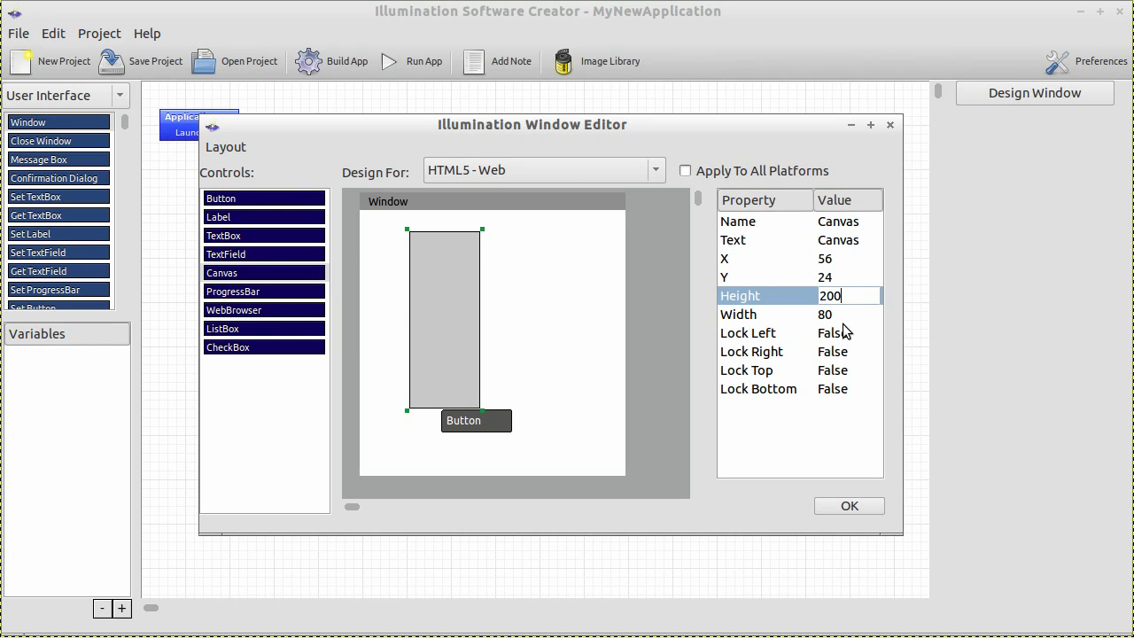
pyautogui.click(872, 315)
pyautogui.write('200')
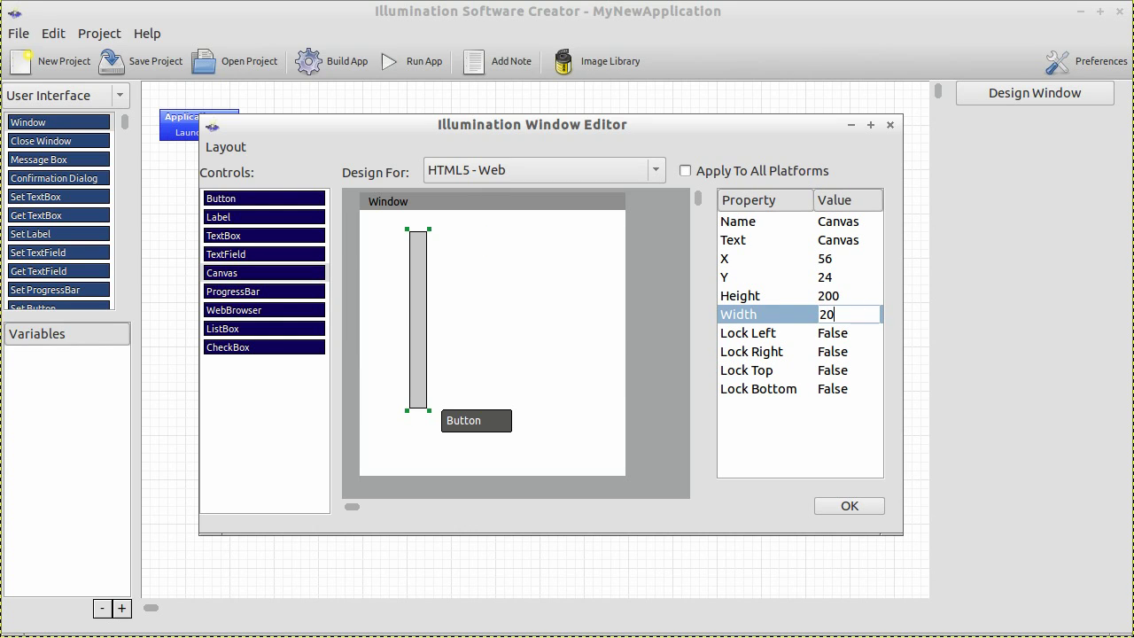
# Centre the canvas in the upper part of the window and move the button below it, to about X 100, Y 244
pyautogui.moveTo(542, 326); pyautogui.dragTo(532, 324)
pyautogui.click(480, 418)
pyautogui.moveTo(481, 418); pyautogui.dragTo(480, 441)
pyautogui.click(523, 441)
# Set the window's title text to "Kirk Or Picard"
pyautogui.click(406, 434)
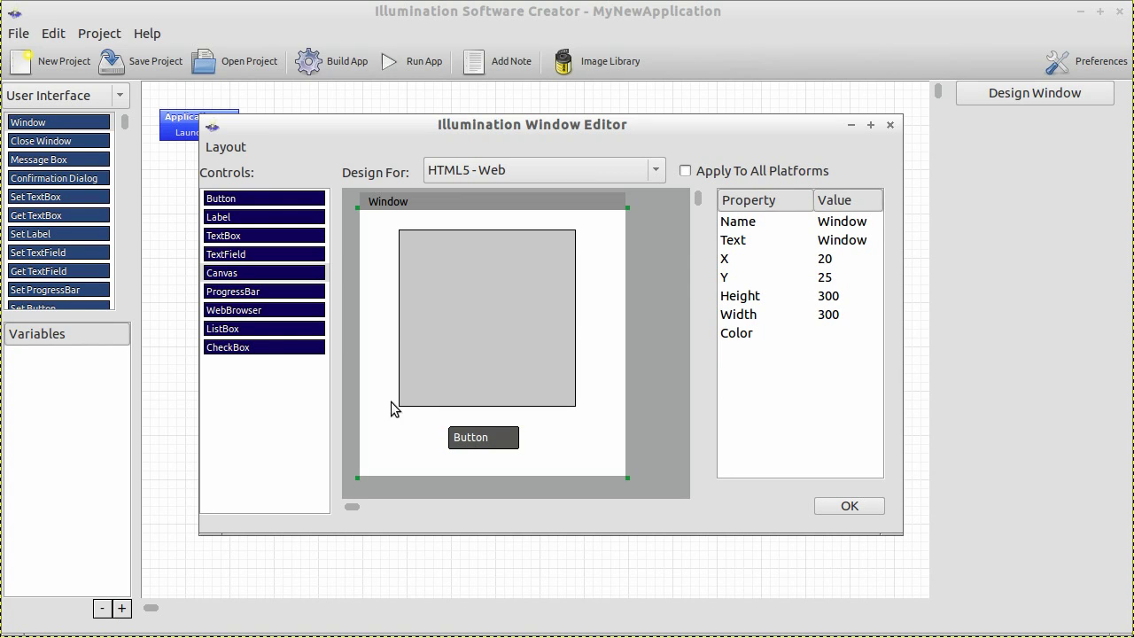
pyautogui.click(846, 240)
pyautogui.write('Kirk')
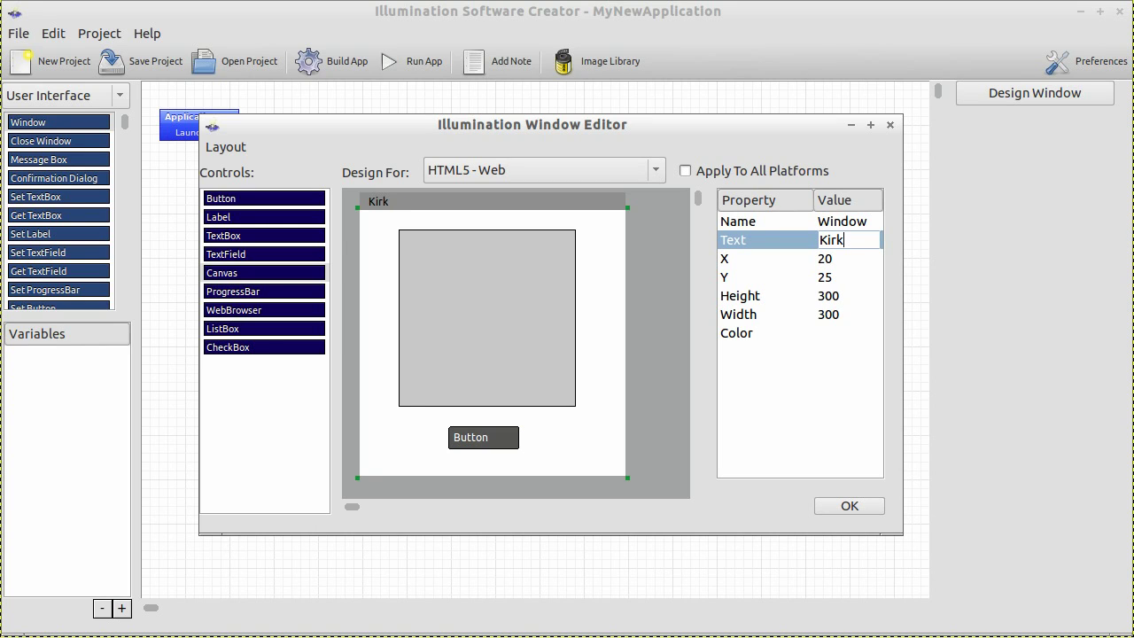
pyautogui.write(' Or Picard')
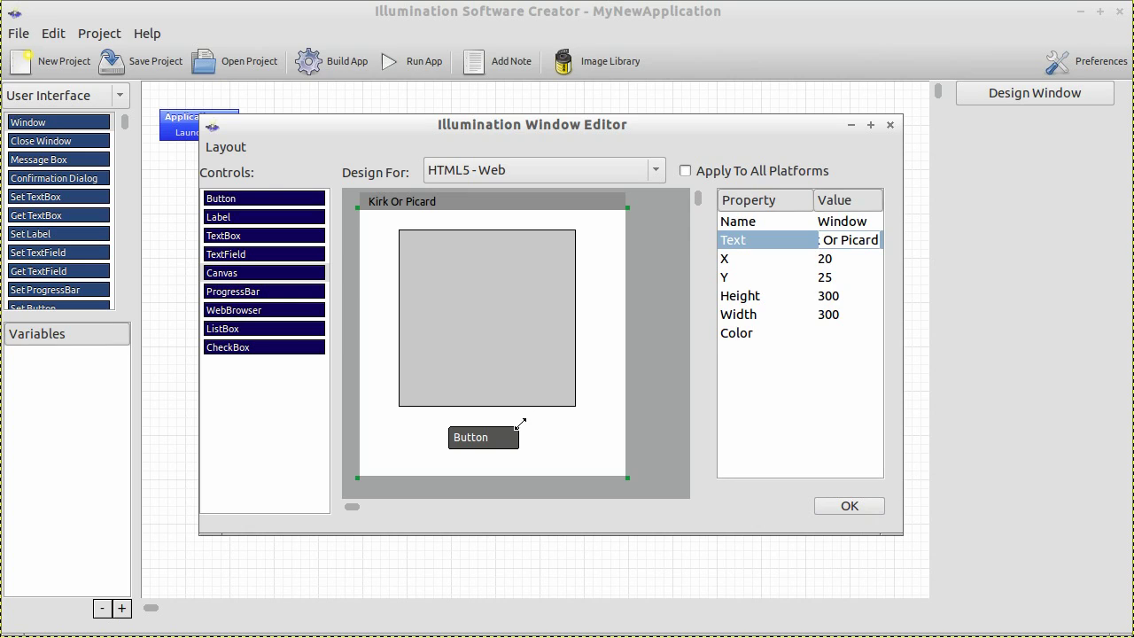
# Set the button's text to "CHOOSE WISELY"
pyautogui.click(484, 437)
pyautogui.click(843, 240)
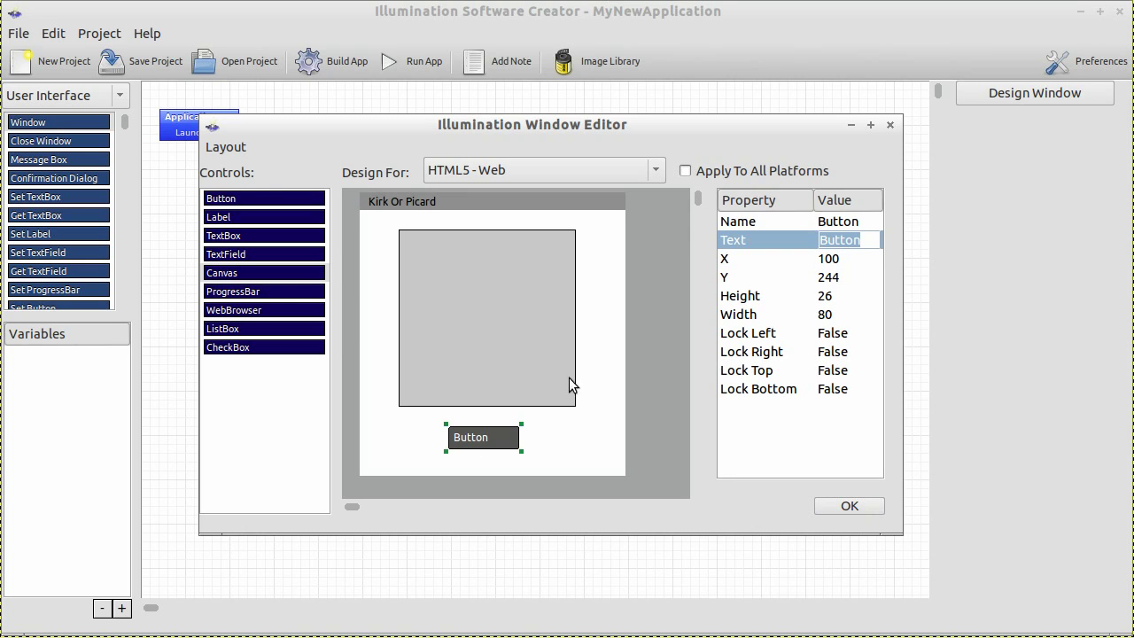
pyautogui.click(487, 438)
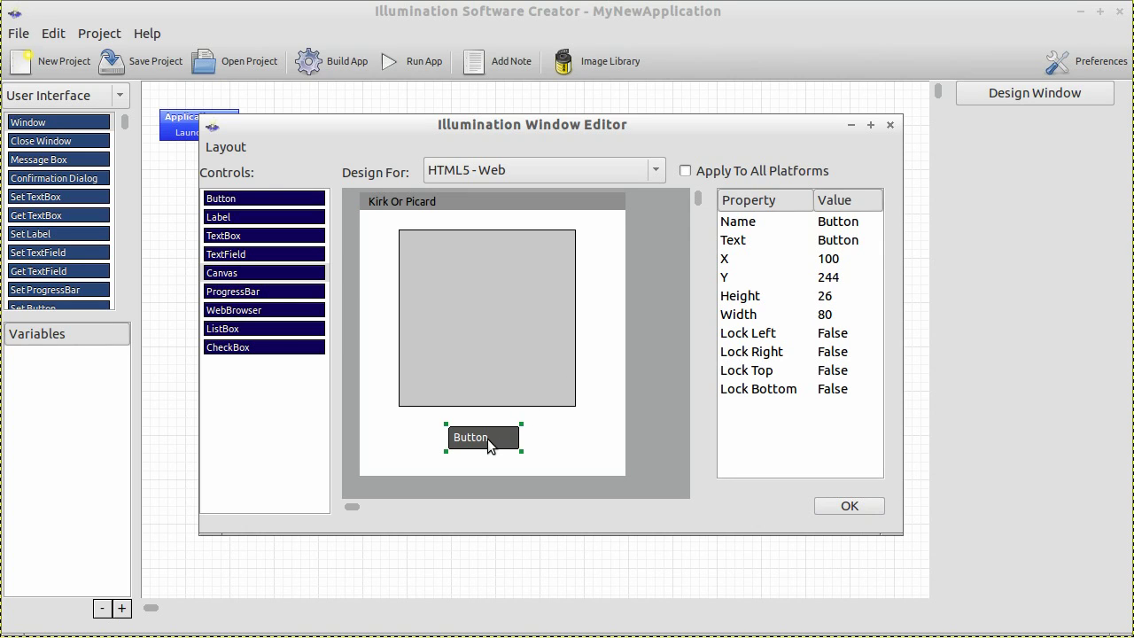
pyautogui.click(848, 240)
pyautogui.write('C')
pyautogui.write('HOOSE WIS')
pyautogui.write('ELY')
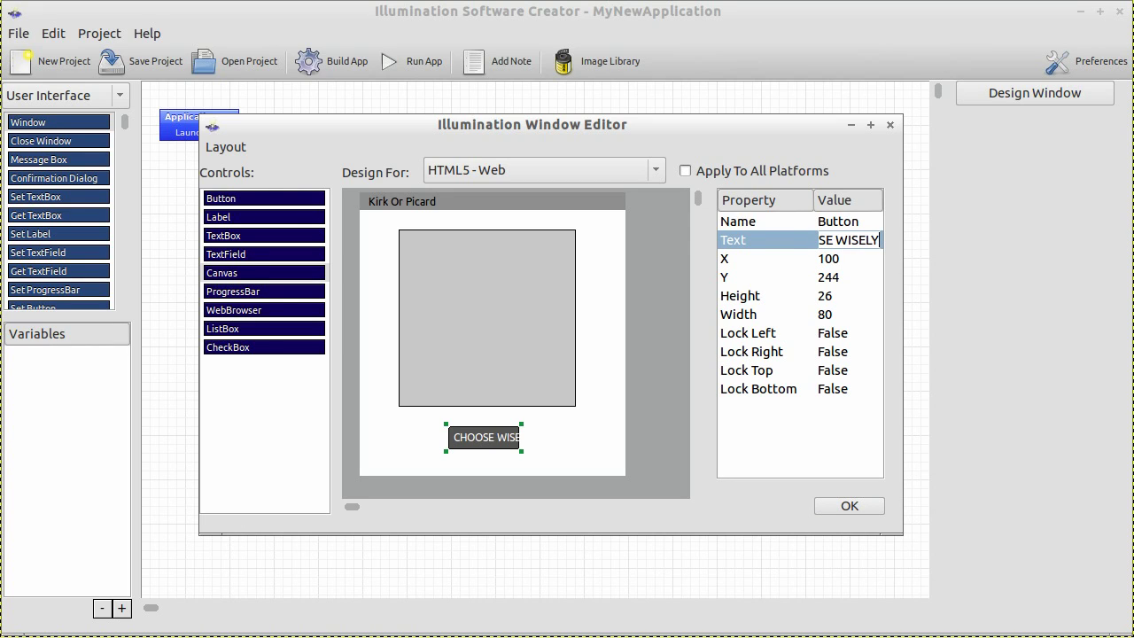
# Set the button's width to 200, align it under the canvas at about X 43, Y 247, and accept the window design
pyautogui.click(837, 315)
pyautogui.write('200')
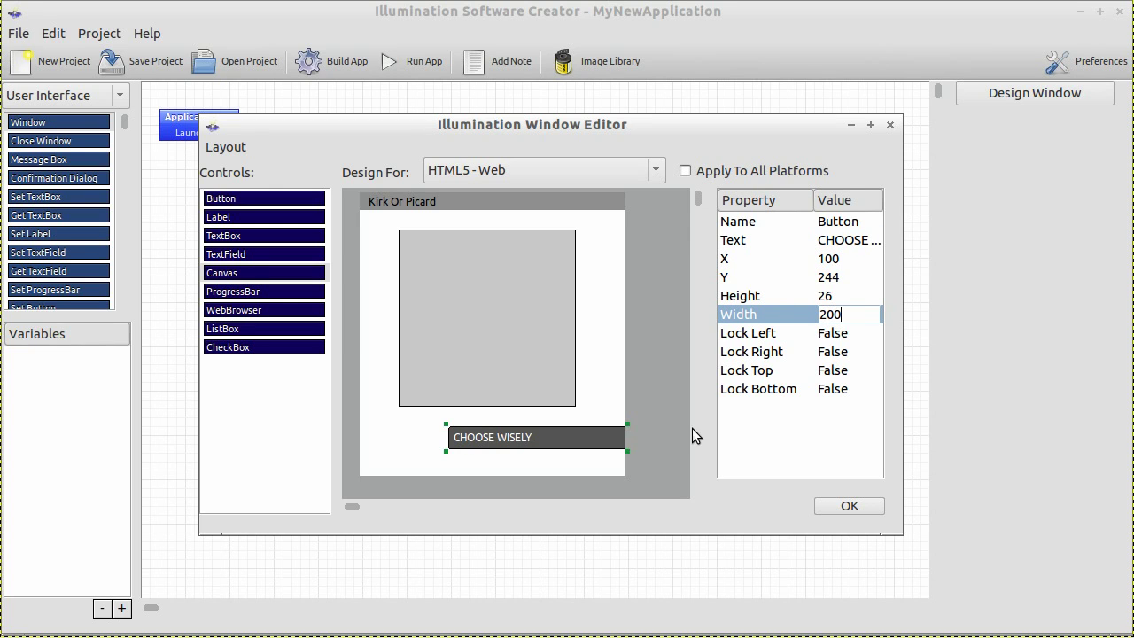
pyautogui.moveTo(569, 441); pyautogui.dragTo(520, 444)
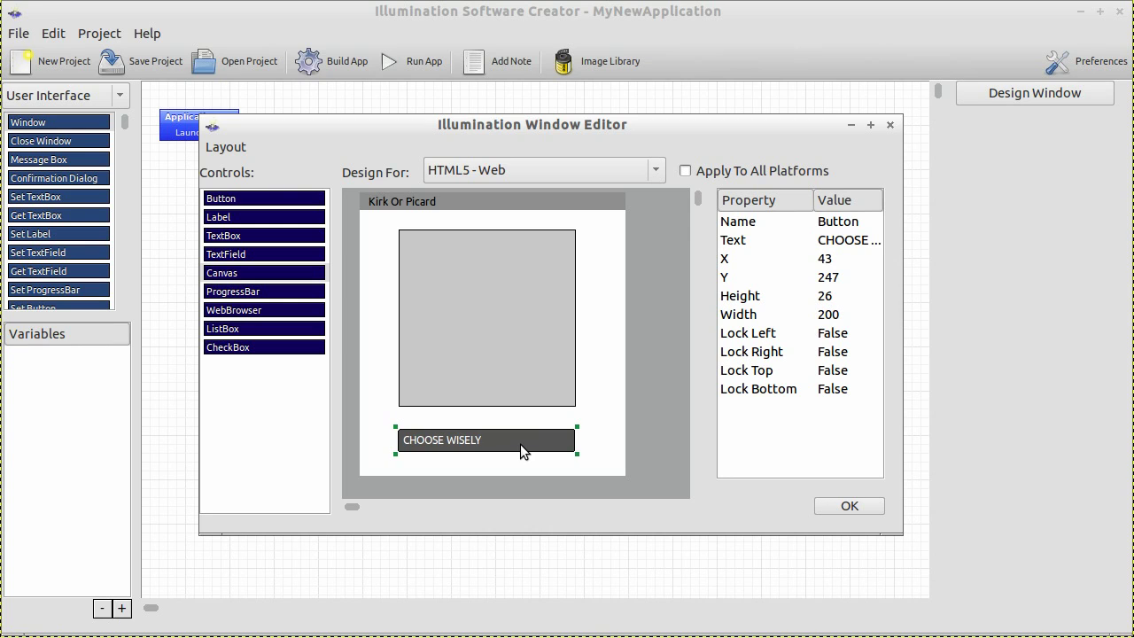
pyautogui.click(848, 507)
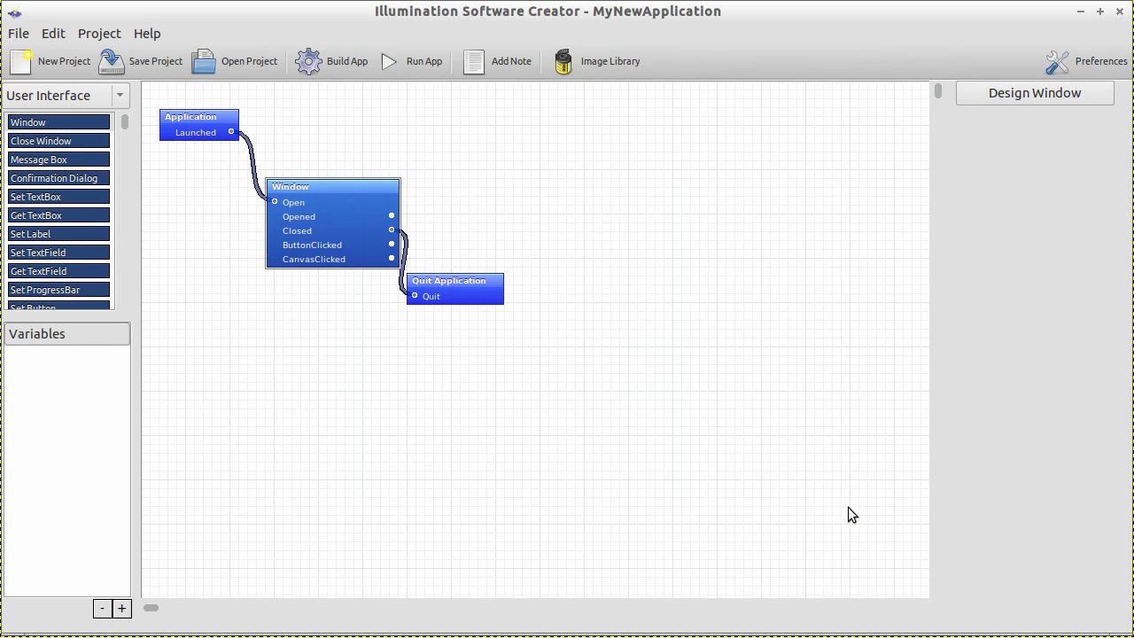
# Rearrange the blocks, shifting Window closer to Application and placing Quit Application above and to the right of Window
pyautogui.moveTo(318, 232); pyautogui.dragTo(306, 210)
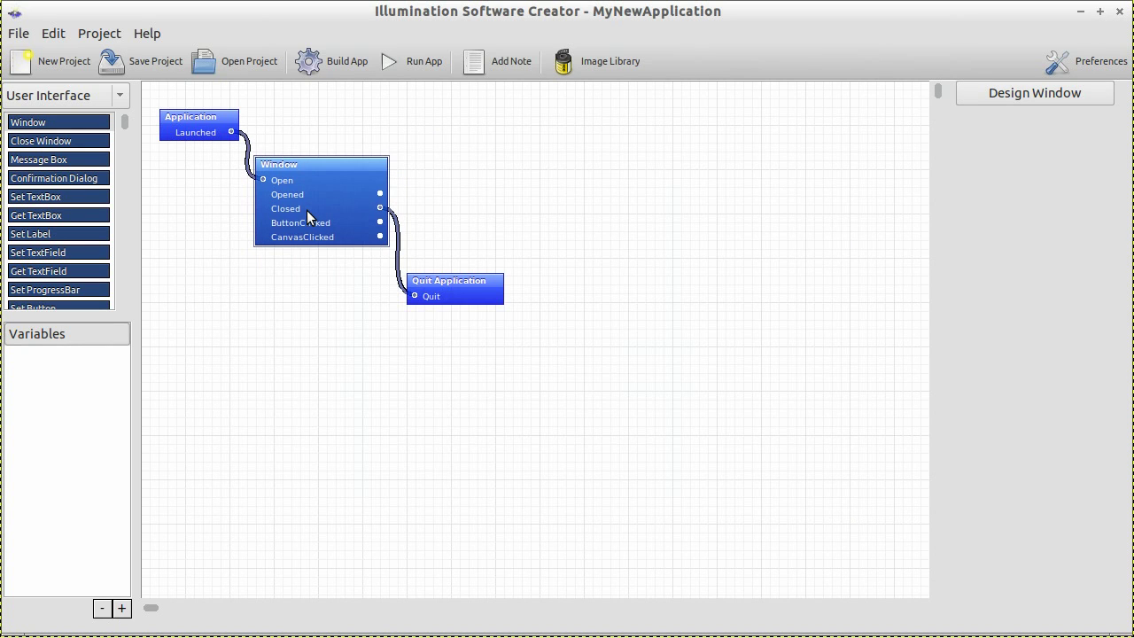
pyautogui.moveTo(461, 292); pyautogui.dragTo(481, 153)
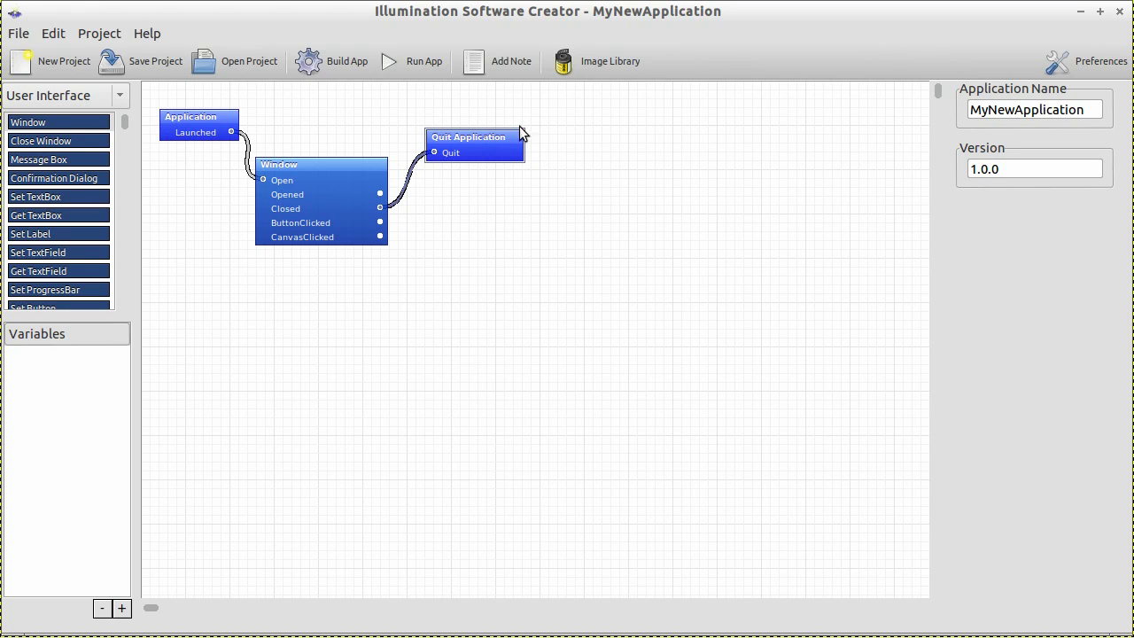
# Add picard.png from the kvp folder on the Desktop to the project's Image Library
pyautogui.click(623, 65)
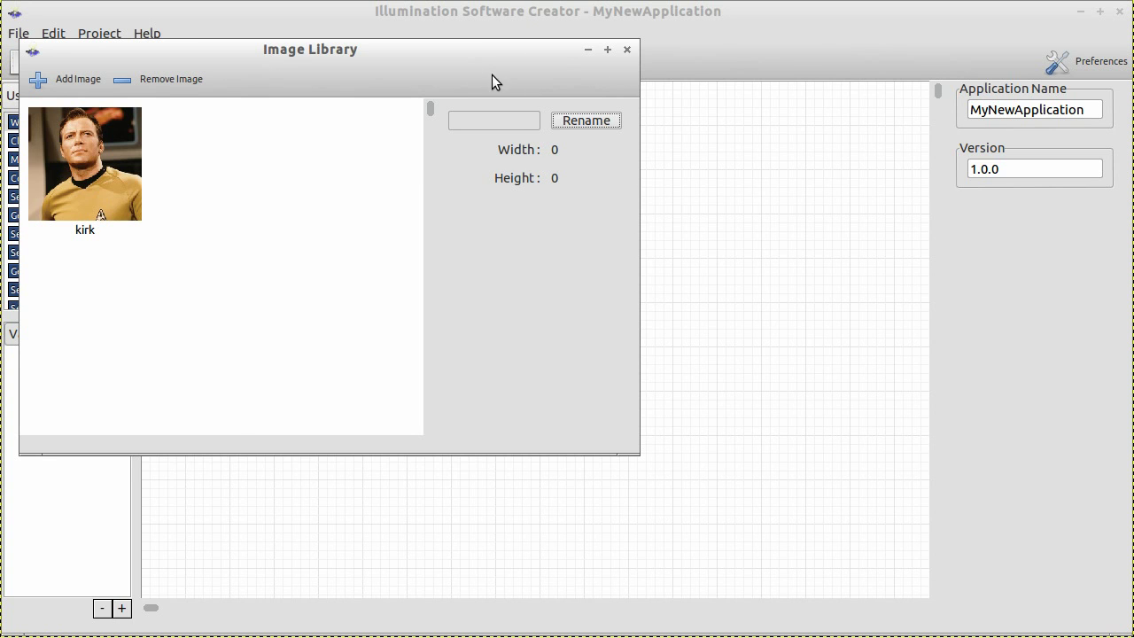
pyautogui.moveTo(473, 55); pyautogui.dragTo(683, 169)
pyautogui.click(344, 253)
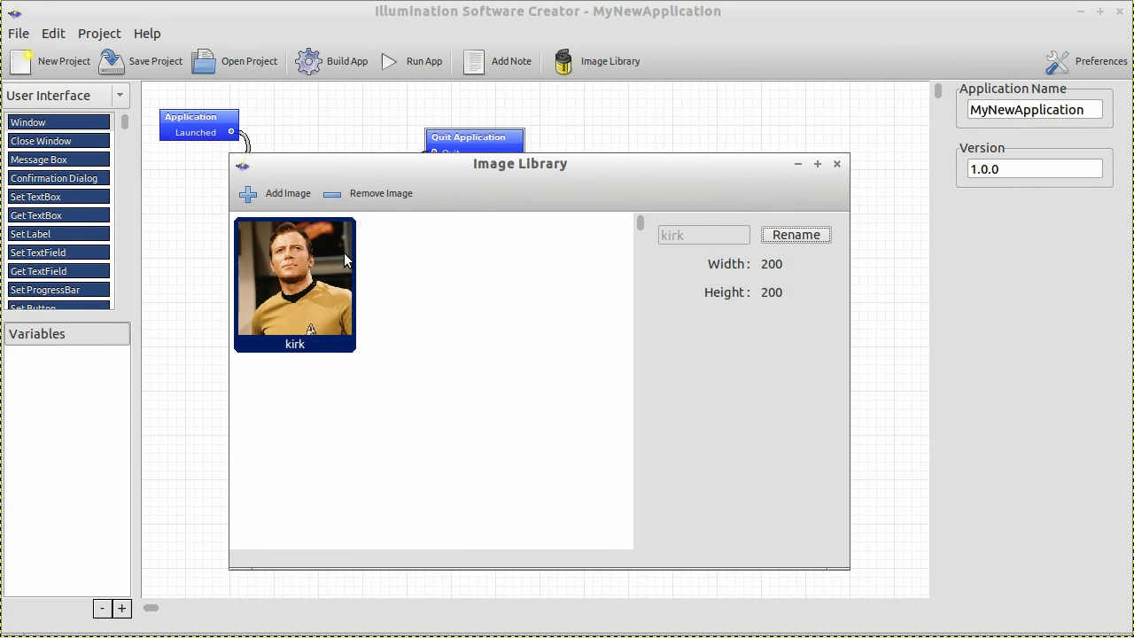
pyautogui.click(273, 196)
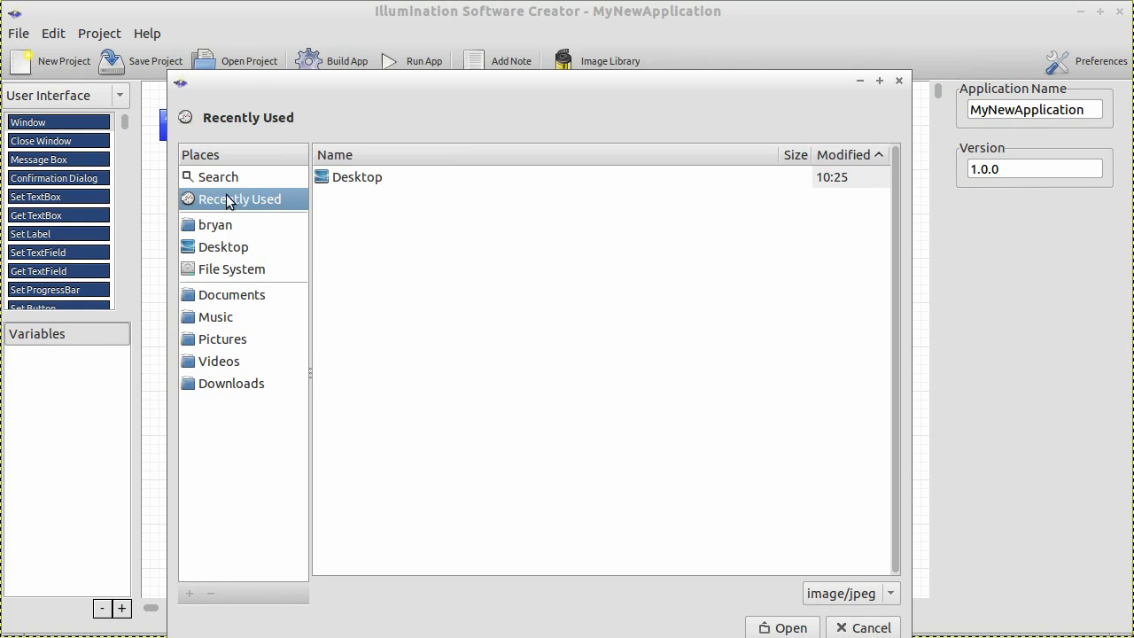
pyautogui.doubleClick(364, 178)
pyautogui.doubleClick(361, 202)
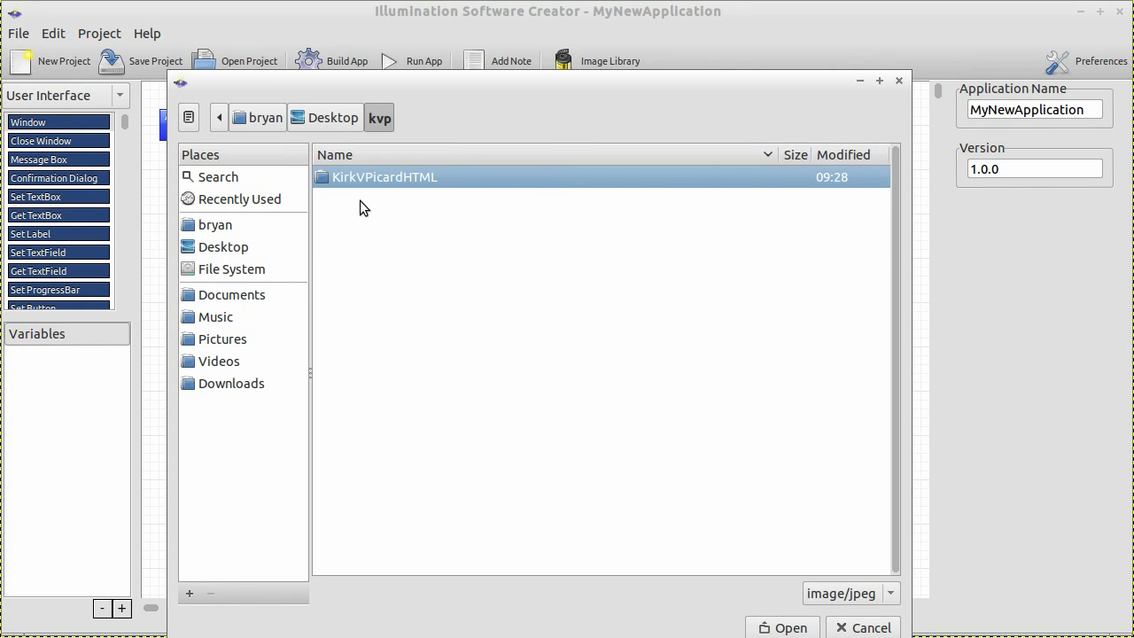
pyautogui.click(864, 600)
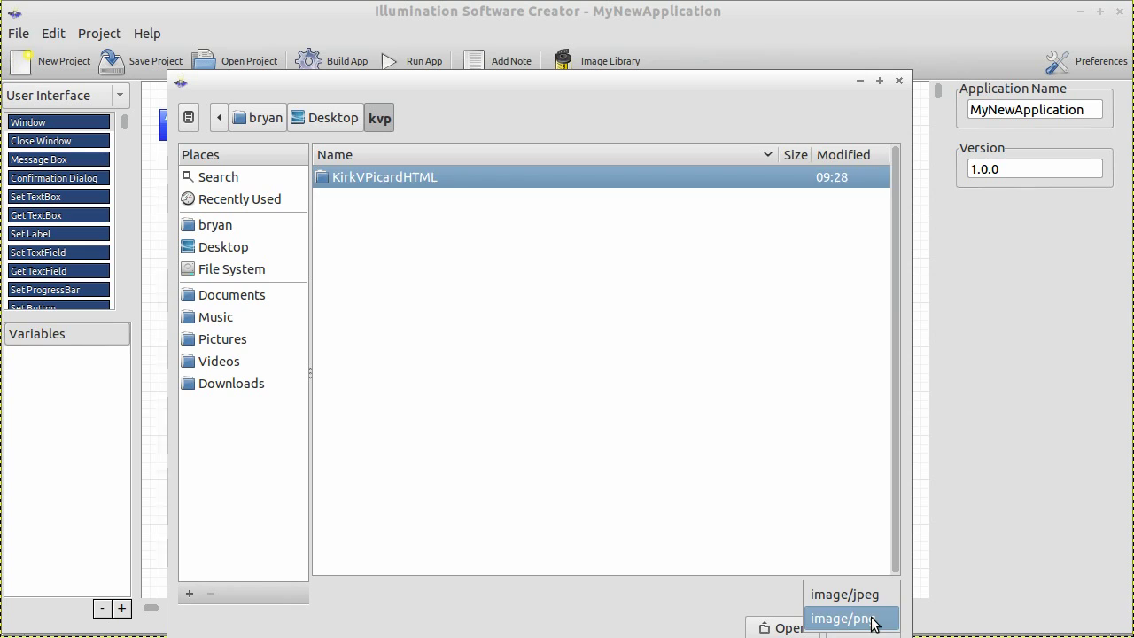
pyautogui.click(868, 614)
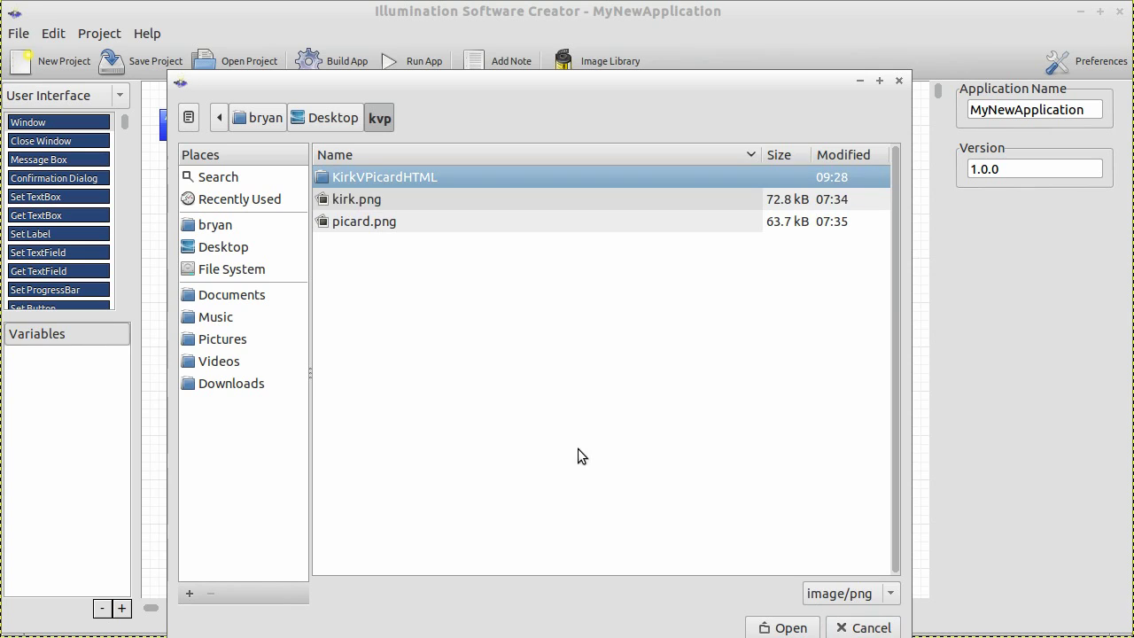
pyautogui.click(377, 221)
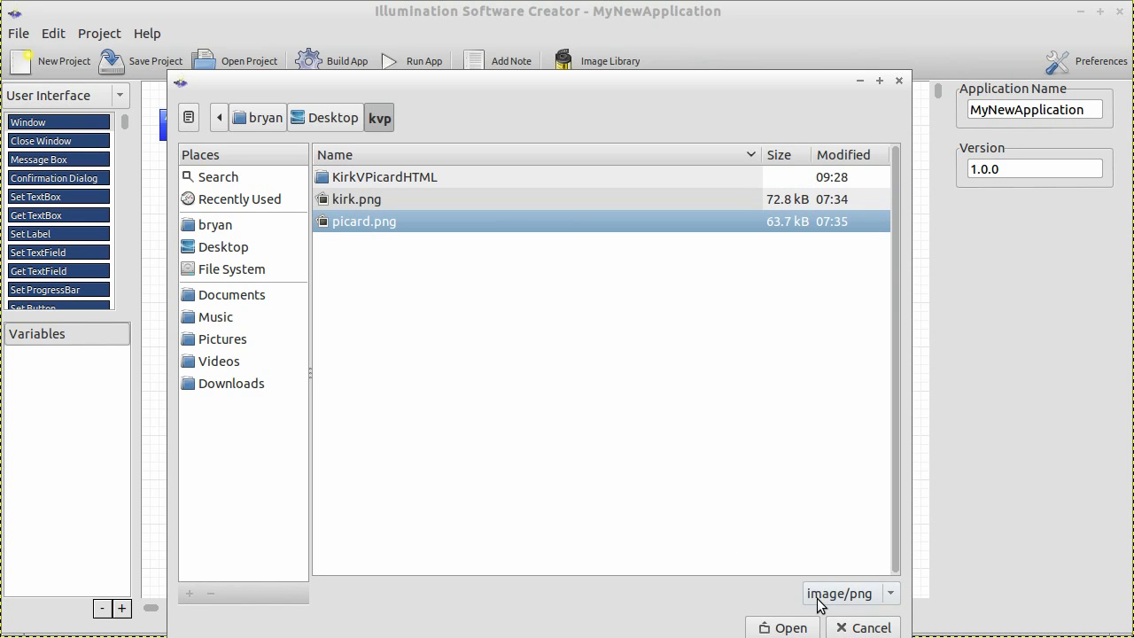
pyautogui.click(791, 628)
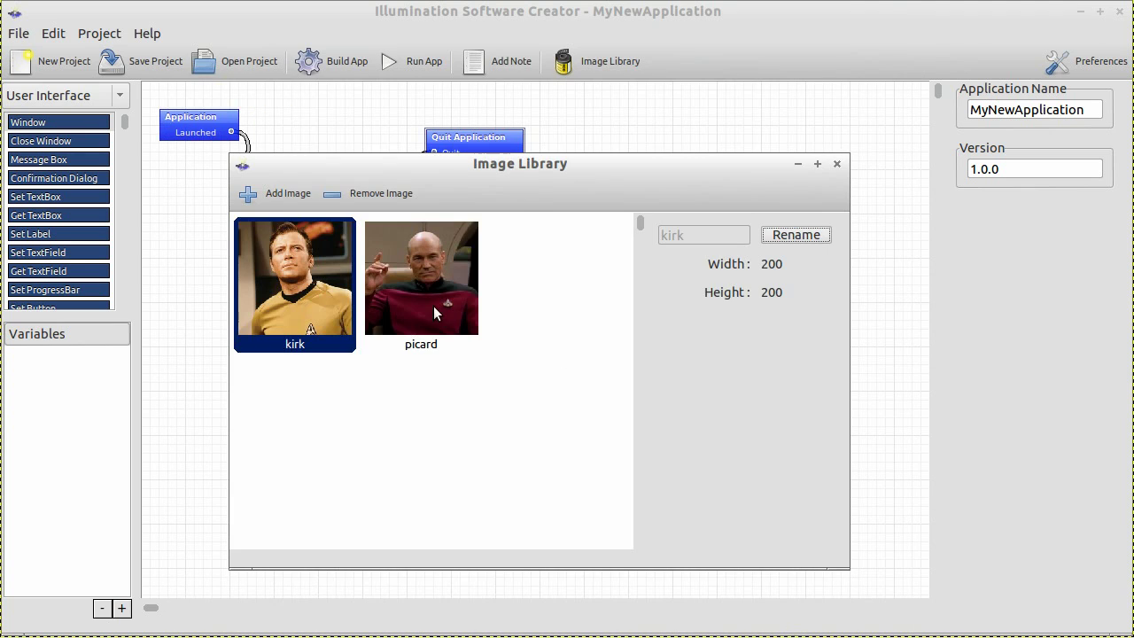
# Check the names and dimensions of the kirk and picard images in the Image Library
pyautogui.click(431, 303)
pyautogui.click(317, 299)
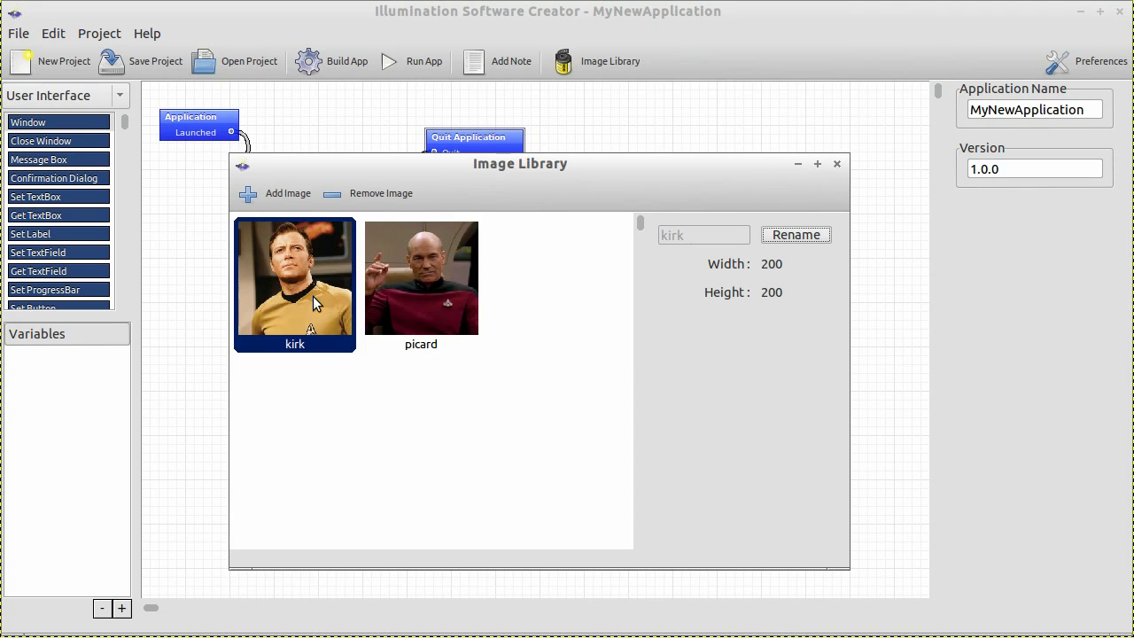
pyautogui.click(387, 302)
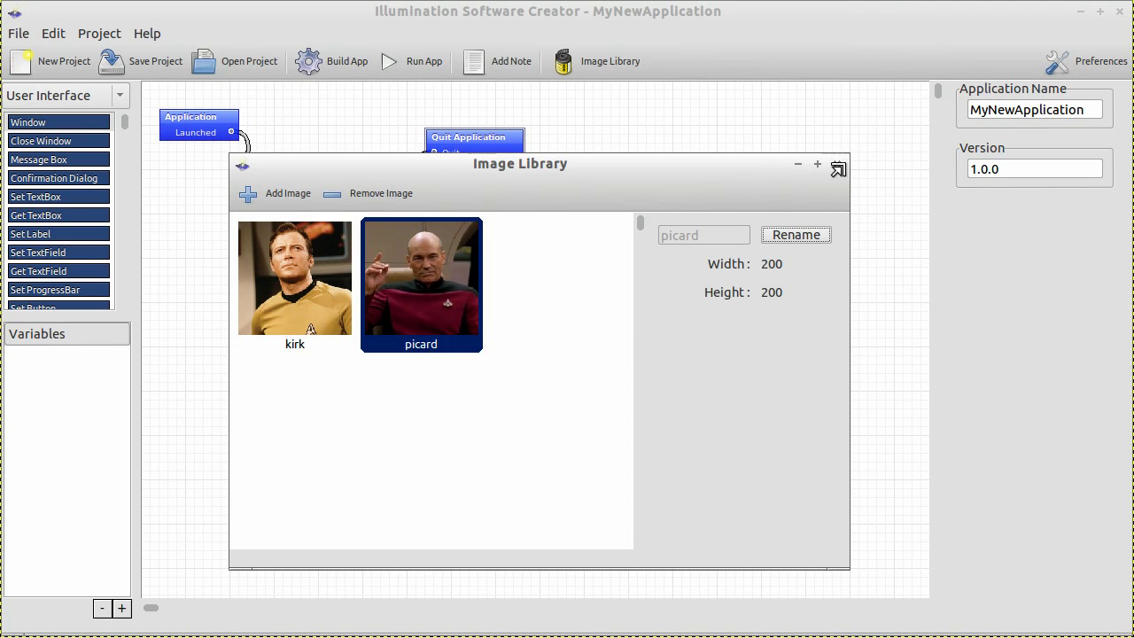
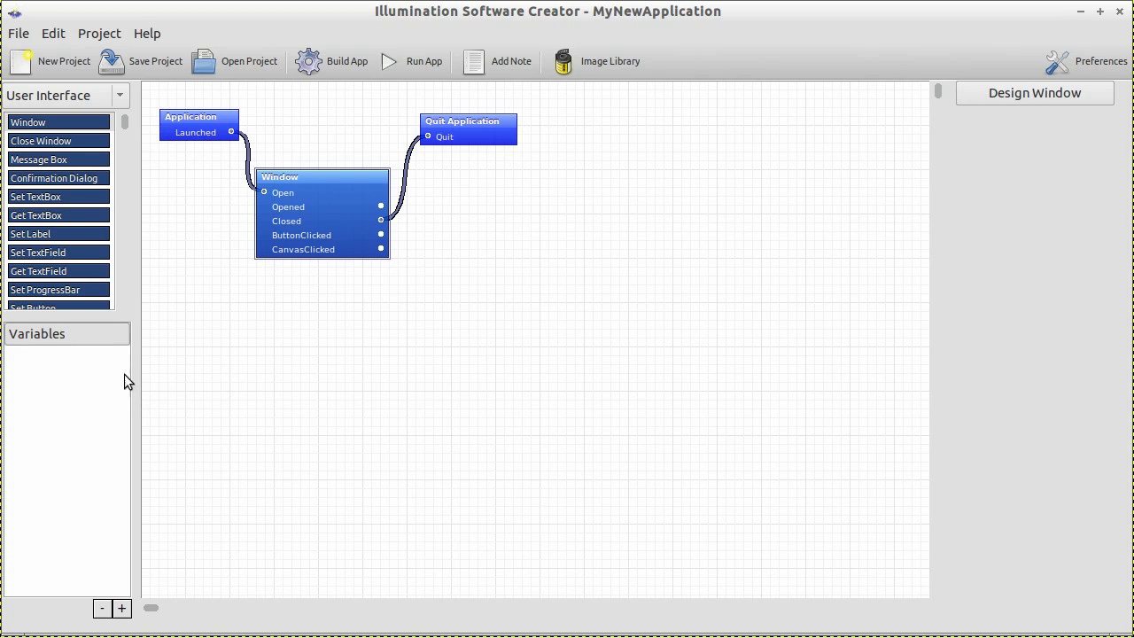
# Create a variable named RandomChoice of type Number with a default of 0
pyautogui.click(122, 608)
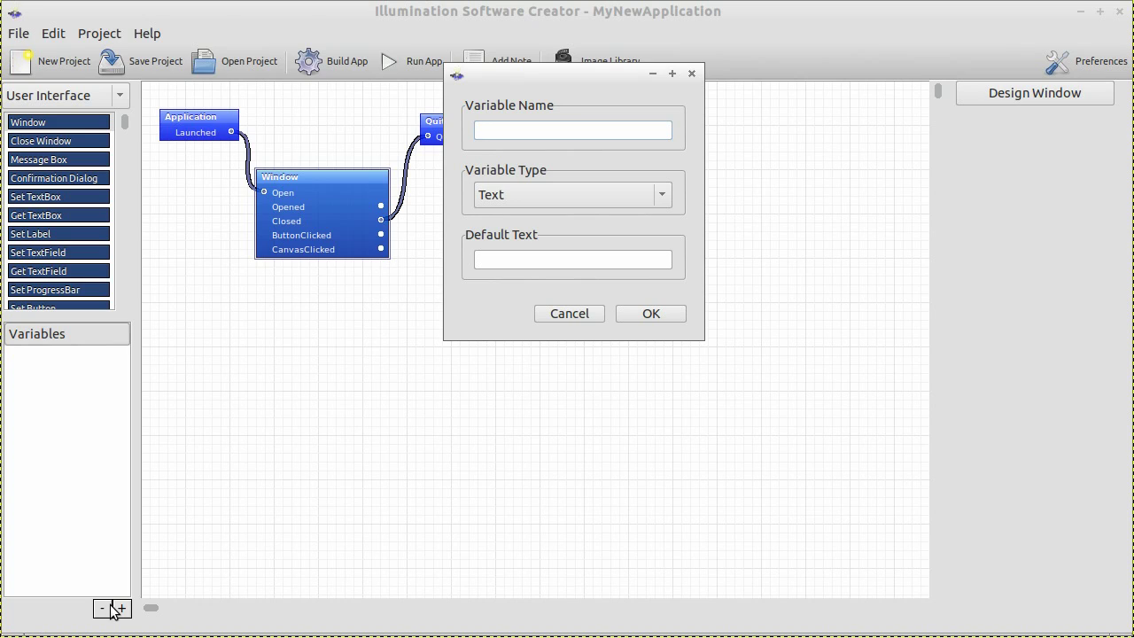
pyautogui.write('RandomCho')
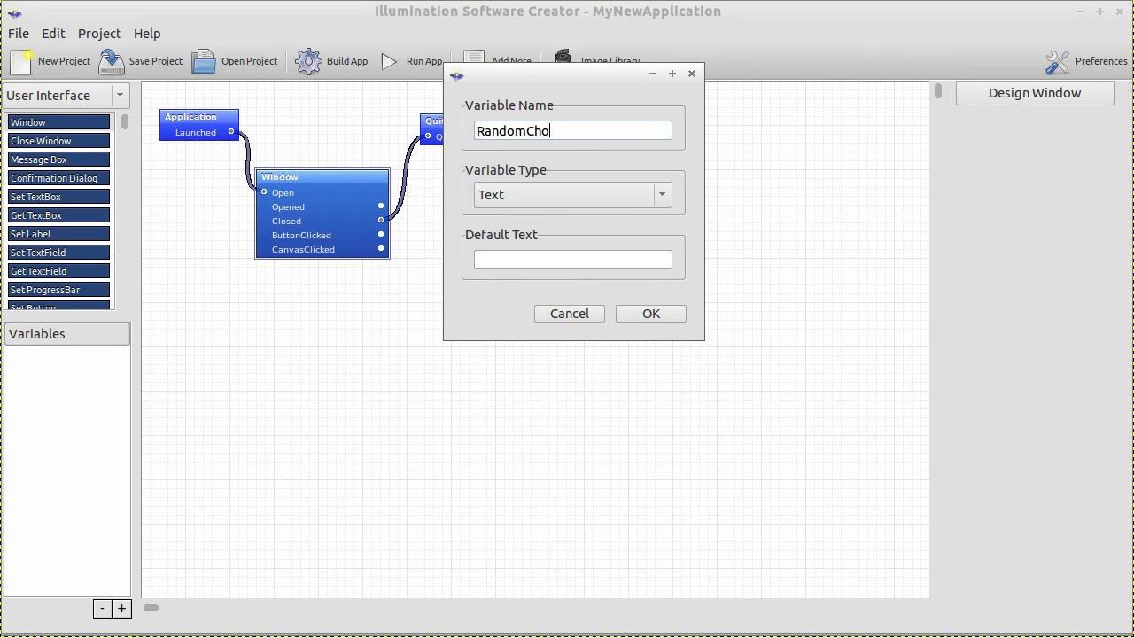
pyautogui.write('ice')
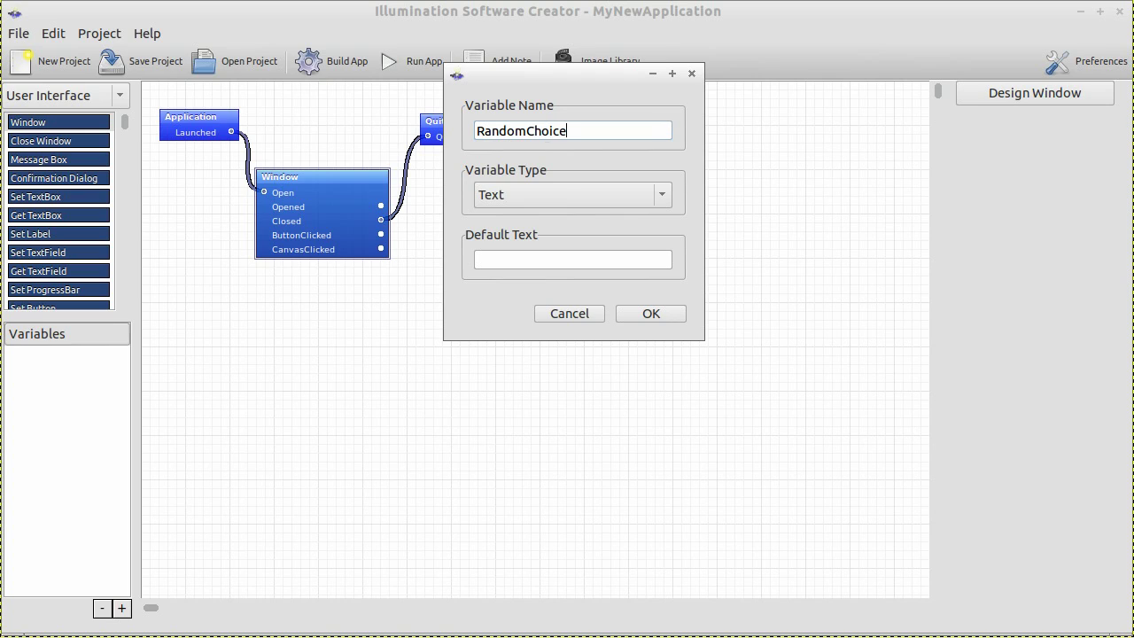
pyautogui.click(576, 194)
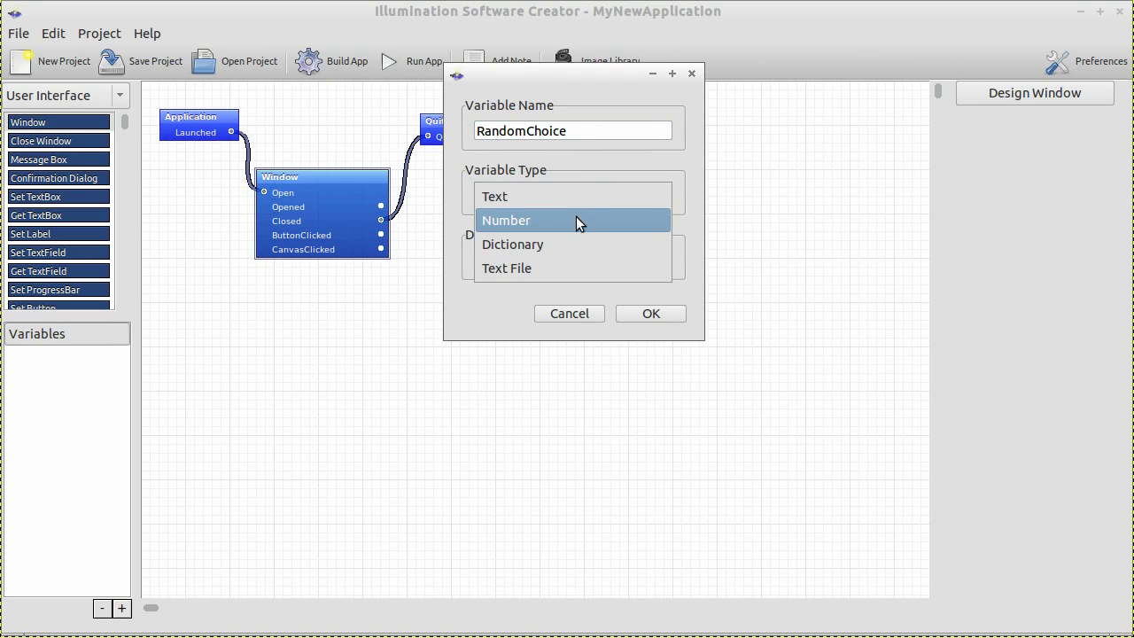
pyautogui.click(576, 220)
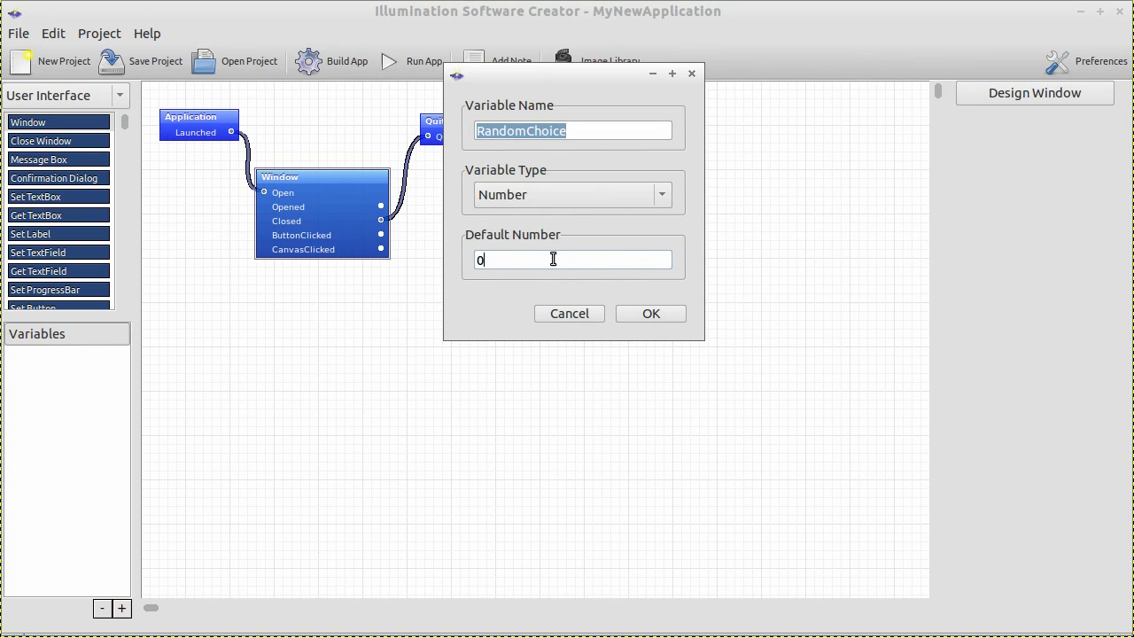
pyautogui.click(660, 315)
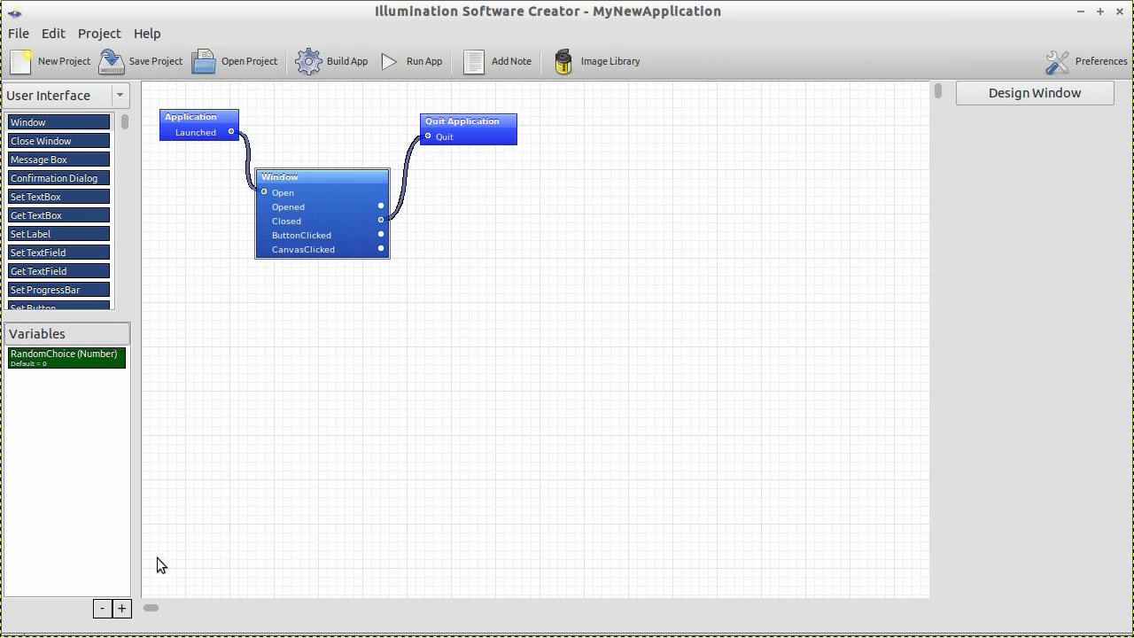
# Create a Number variable named Zero with a default of 0
pyautogui.click(121, 609)
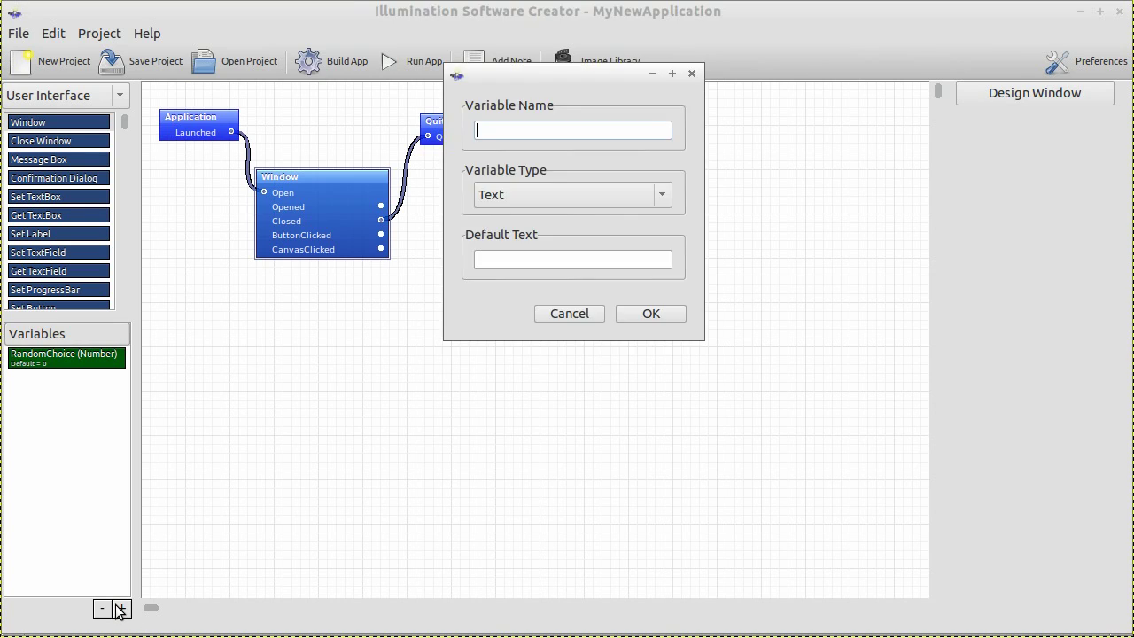
pyautogui.write('Zero')
pyautogui.click(559, 195)
pyautogui.click(559, 221)
pyautogui.click(674, 315)
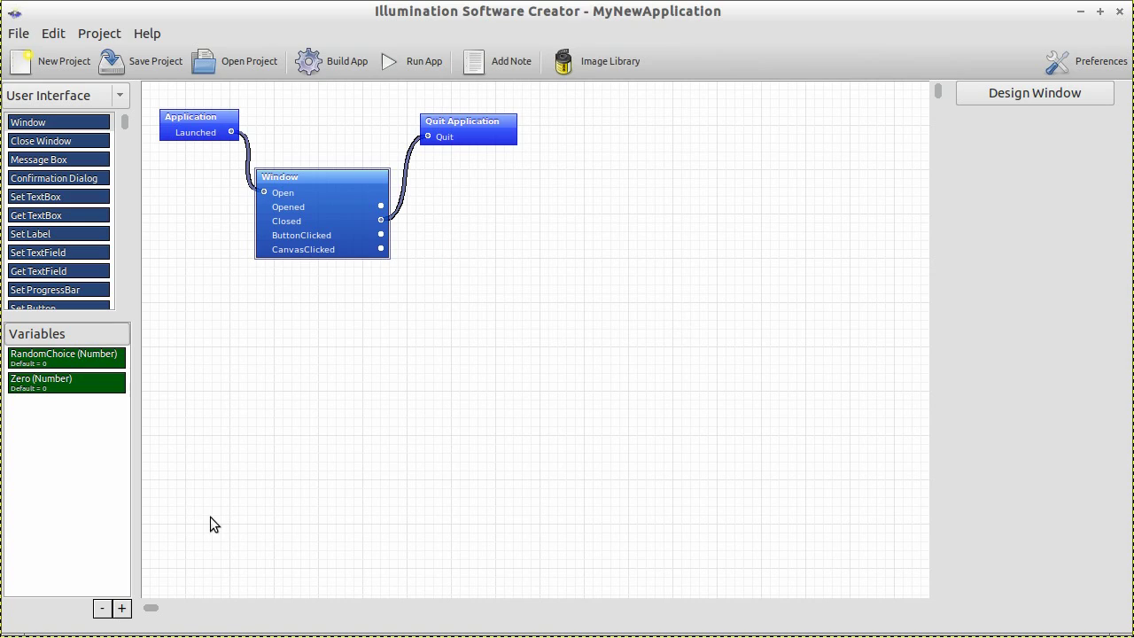
# Create a Number variable named 100 with a default number of 100
pyautogui.click(122, 609)
pyautogui.write('100')
pyautogui.click(580, 194)
pyautogui.click(577, 228)
pyautogui.click(552, 257)
pyautogui.press('BackSpace')
pyautogui.write('100')
pyautogui.click(652, 315)
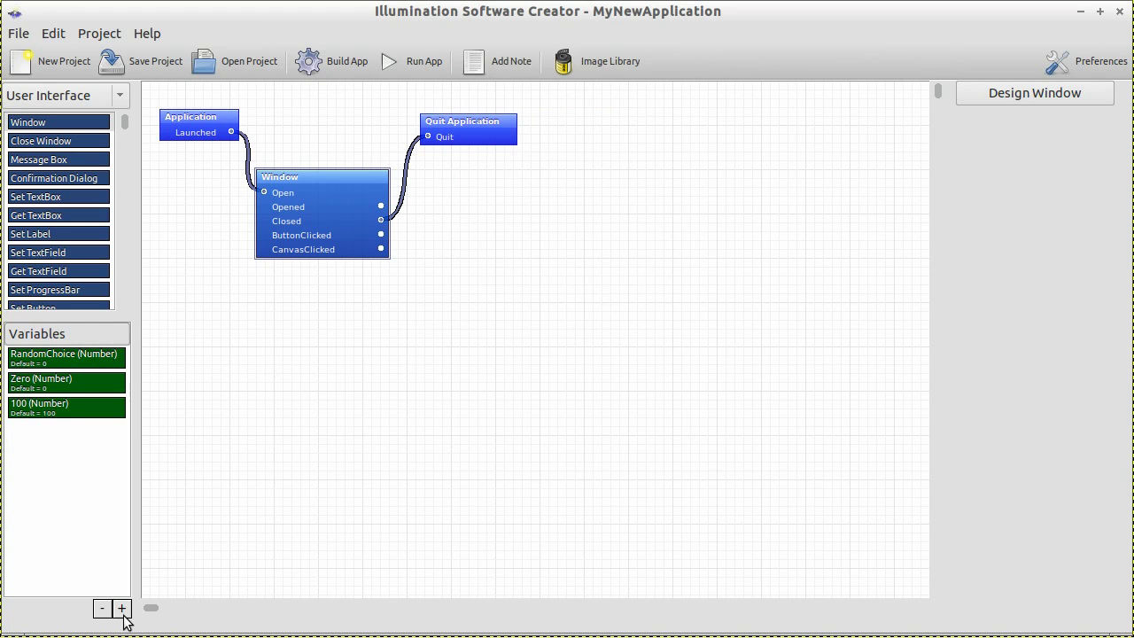
# Create a Number variable named 50 with a default number of 50
pyautogui.click(121, 608)
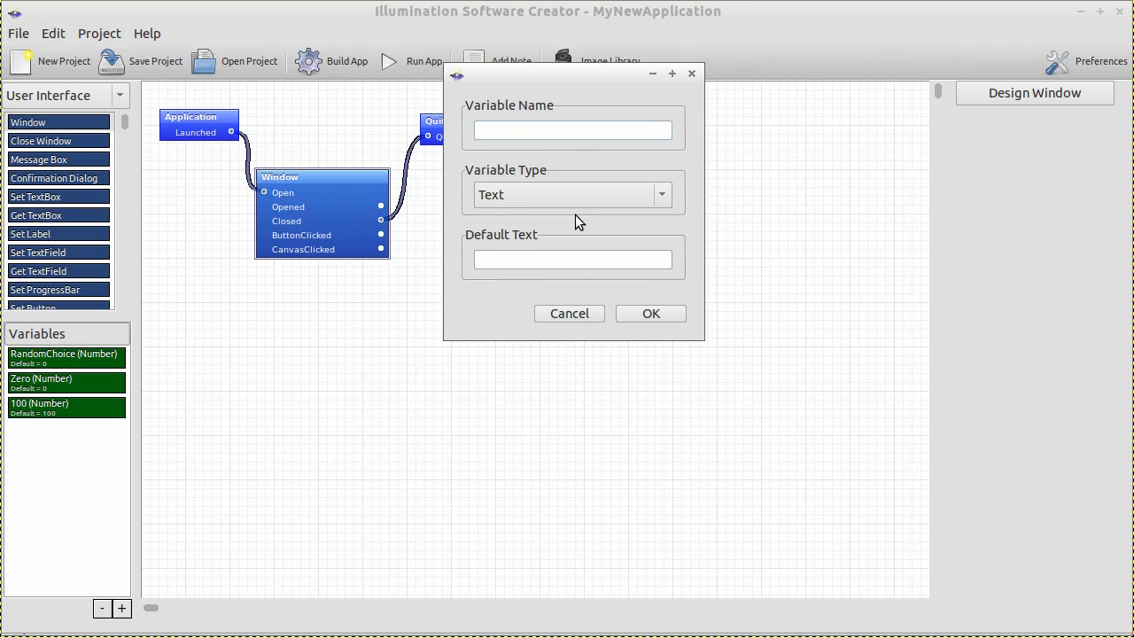
pyautogui.write('50')
pyautogui.click(570, 196)
pyautogui.click(568, 220)
pyautogui.click(544, 266)
pyautogui.press('BackSpace')
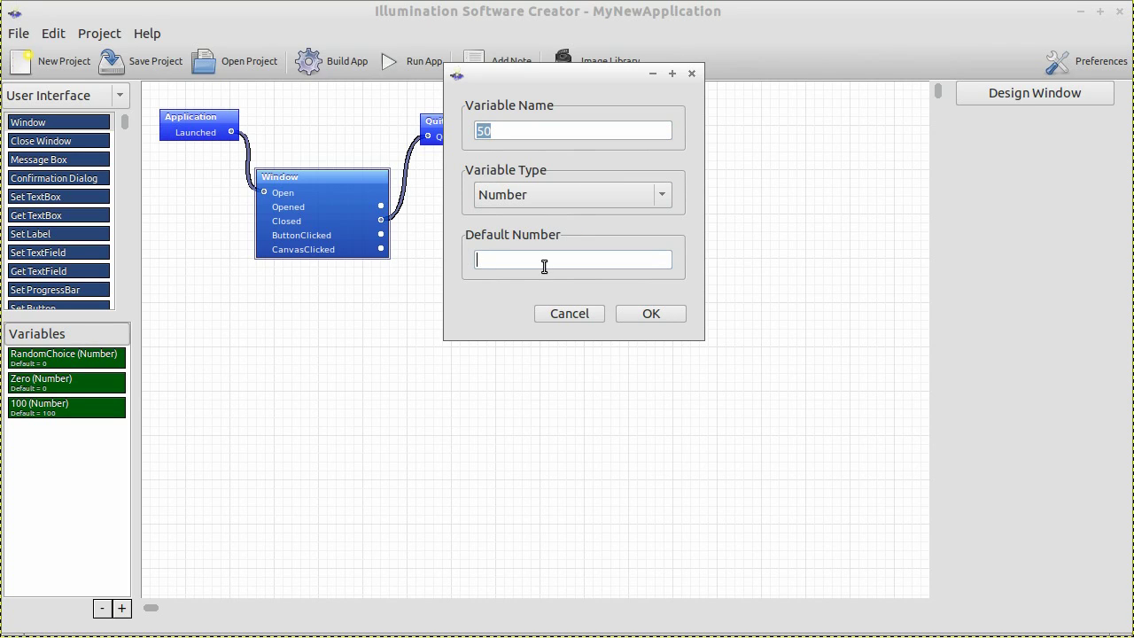
pyautogui.write('50')
pyautogui.click(645, 312)
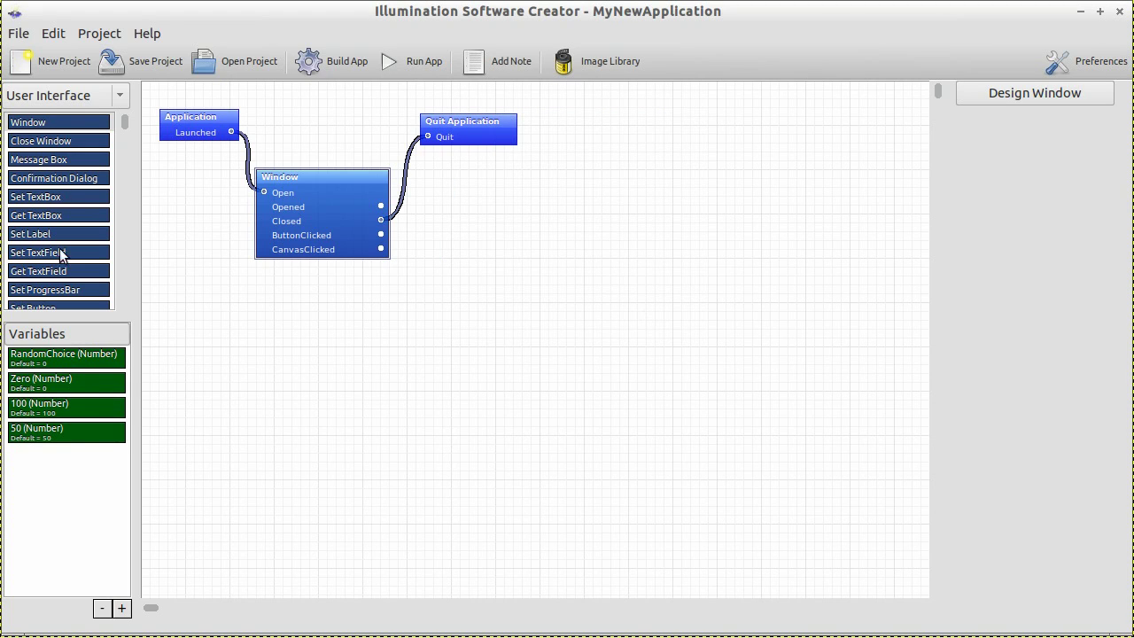
# Add a Random block from the Numbers category below and to the right of the Window block
pyautogui.click(47, 101)
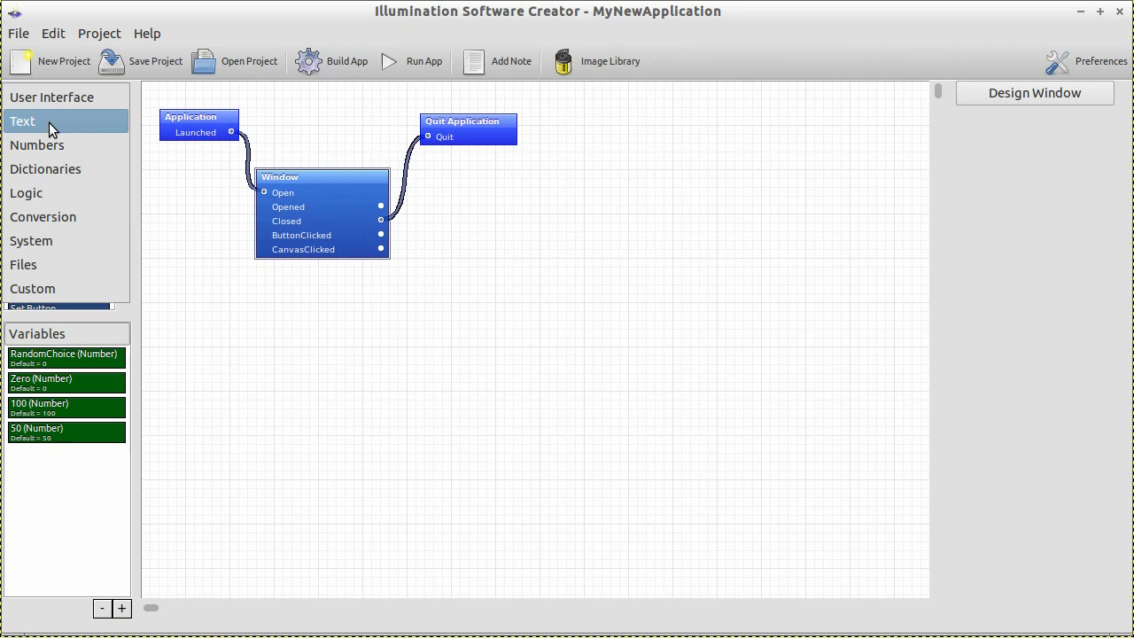
pyautogui.click(46, 145)
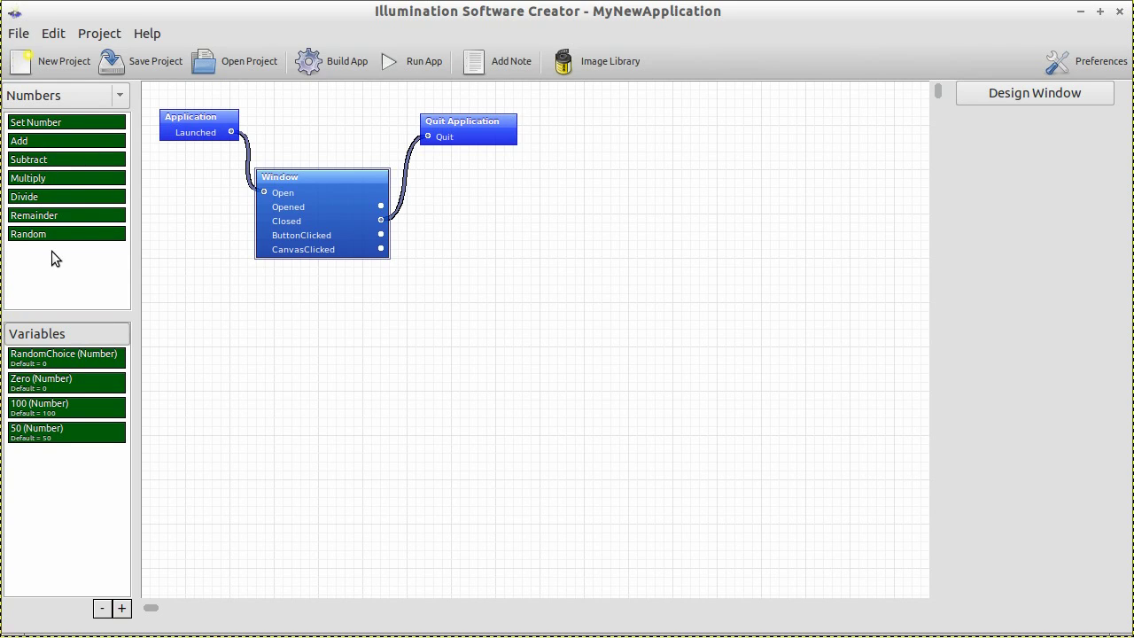
pyautogui.click(62, 99)
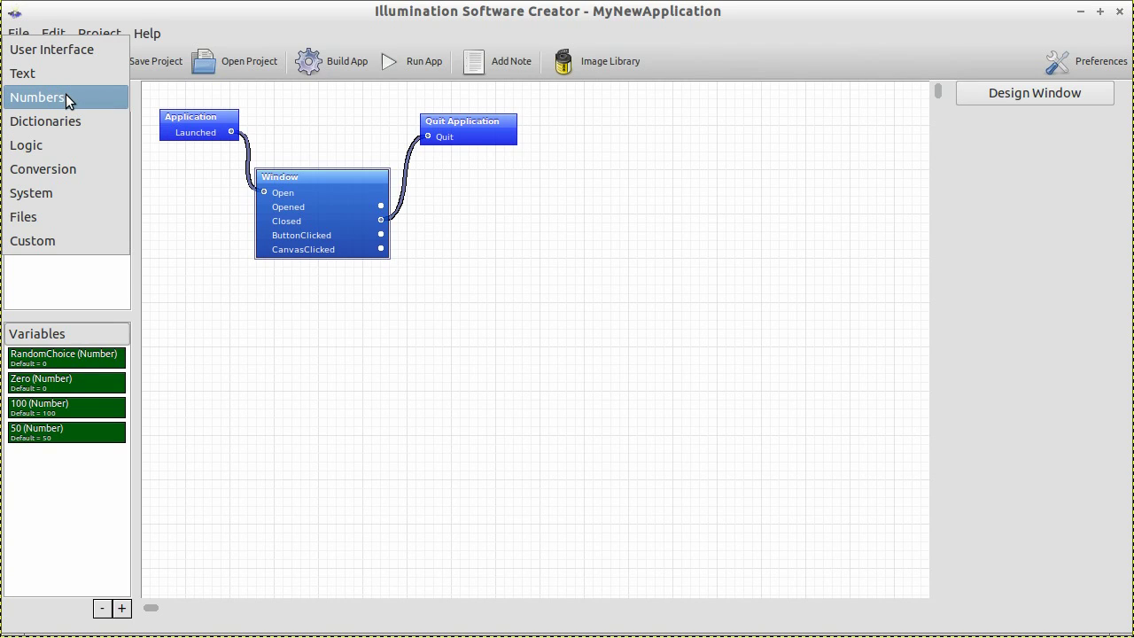
pyautogui.click(65, 95)
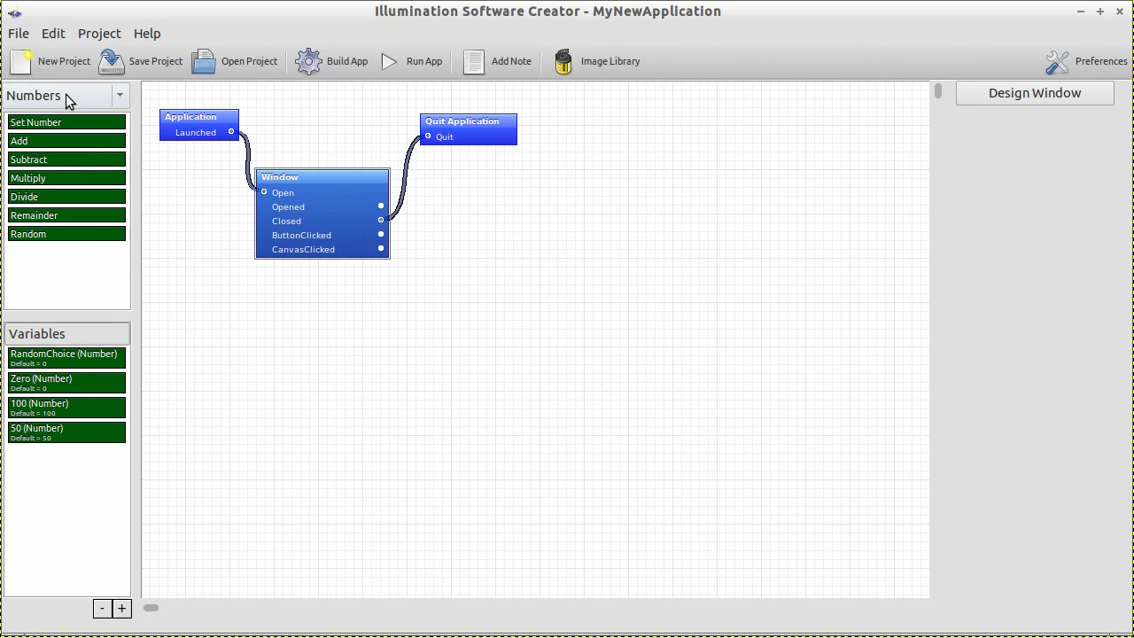
pyautogui.click(56, 234)
pyautogui.moveTo(42, 230); pyautogui.dragTo(439, 310)
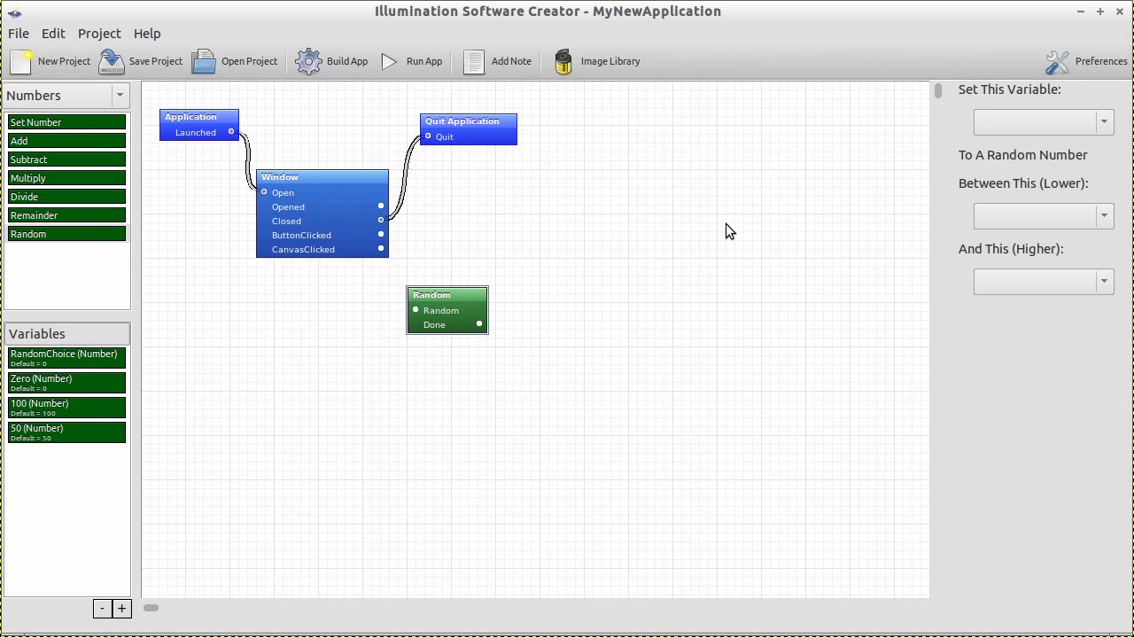
pyautogui.moveTo(413, 321); pyautogui.dragTo(440, 312)
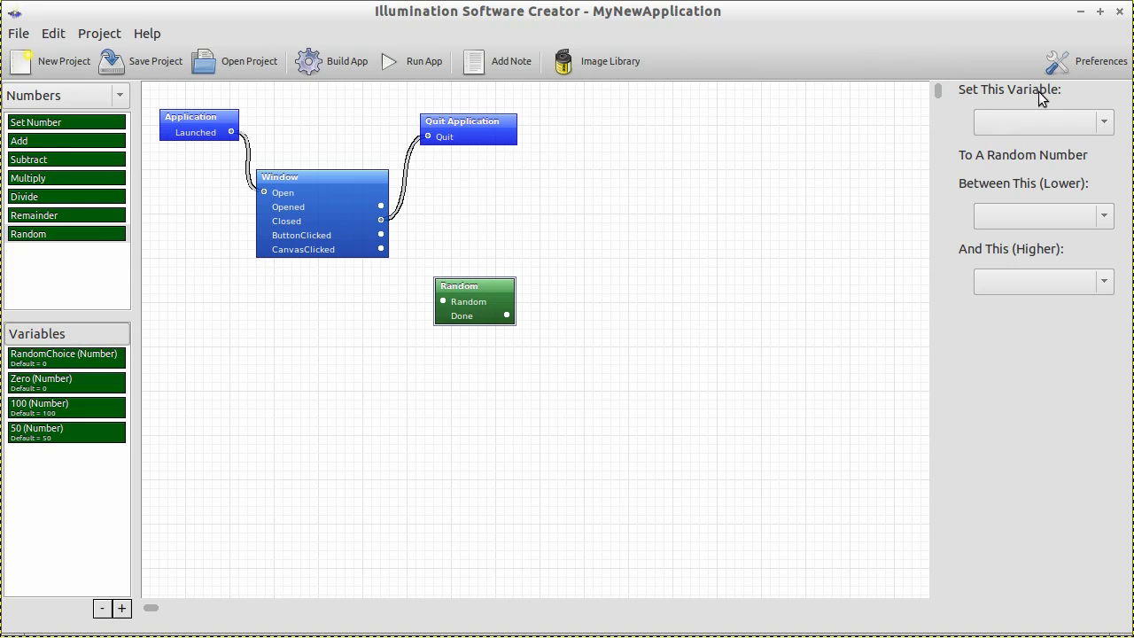
# Configure the Random block to set RandomChoice to a random number between Zero and 100
pyautogui.click(1064, 119)
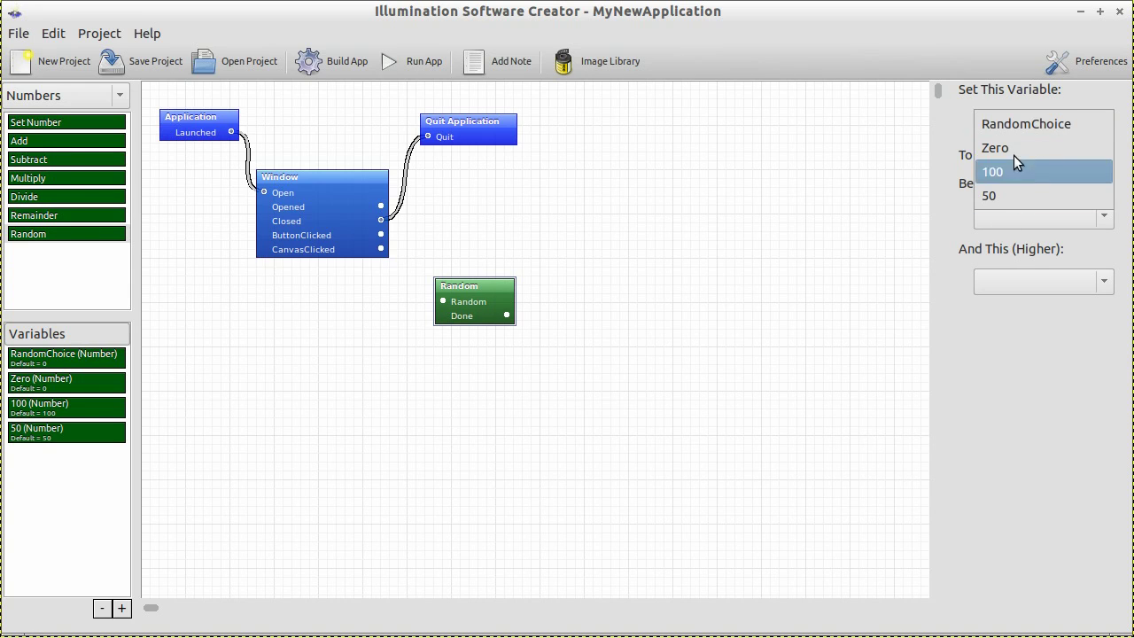
pyautogui.click(1034, 126)
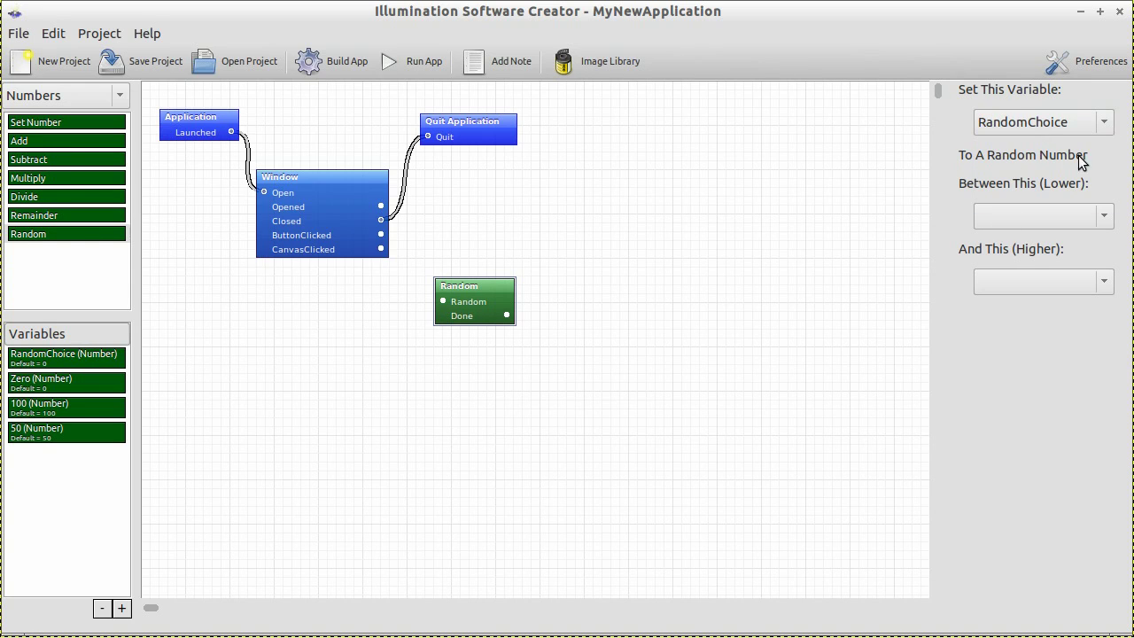
pyautogui.click(1059, 218)
pyautogui.click(1006, 242)
pyautogui.click(1053, 271)
pyautogui.click(1044, 330)
# Connect the Window block's ButtonClicked output to the Random block's input and place Random close beside Window
pyautogui.moveTo(467, 303); pyautogui.dragTo(455, 264)
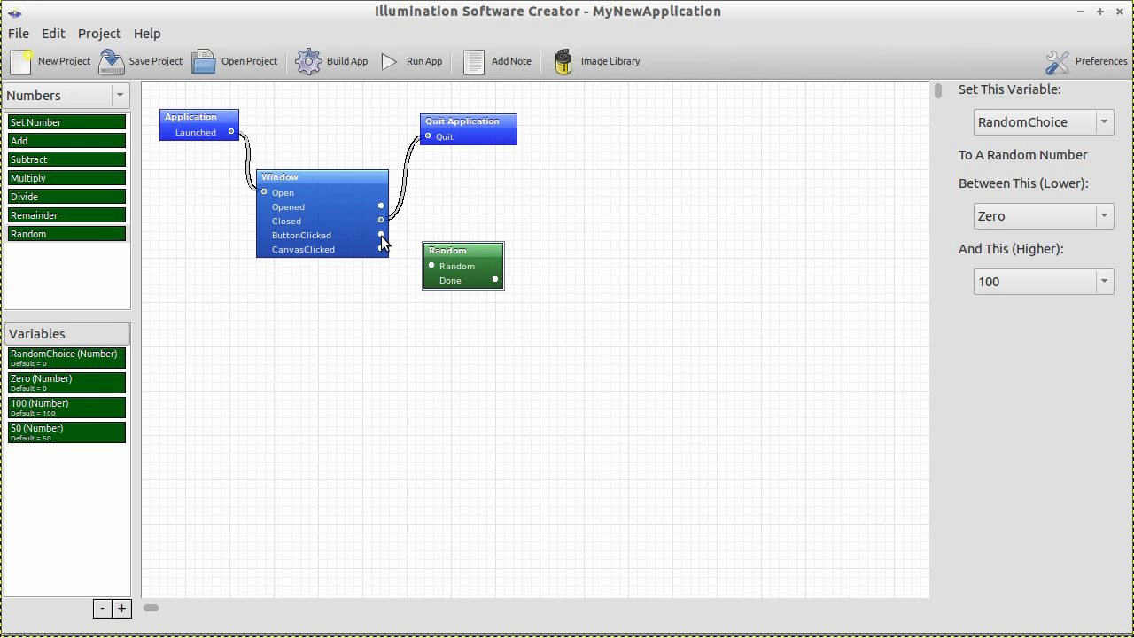
pyautogui.moveTo(381, 240); pyautogui.dragTo(457, 307)
pyautogui.click(453, 269)
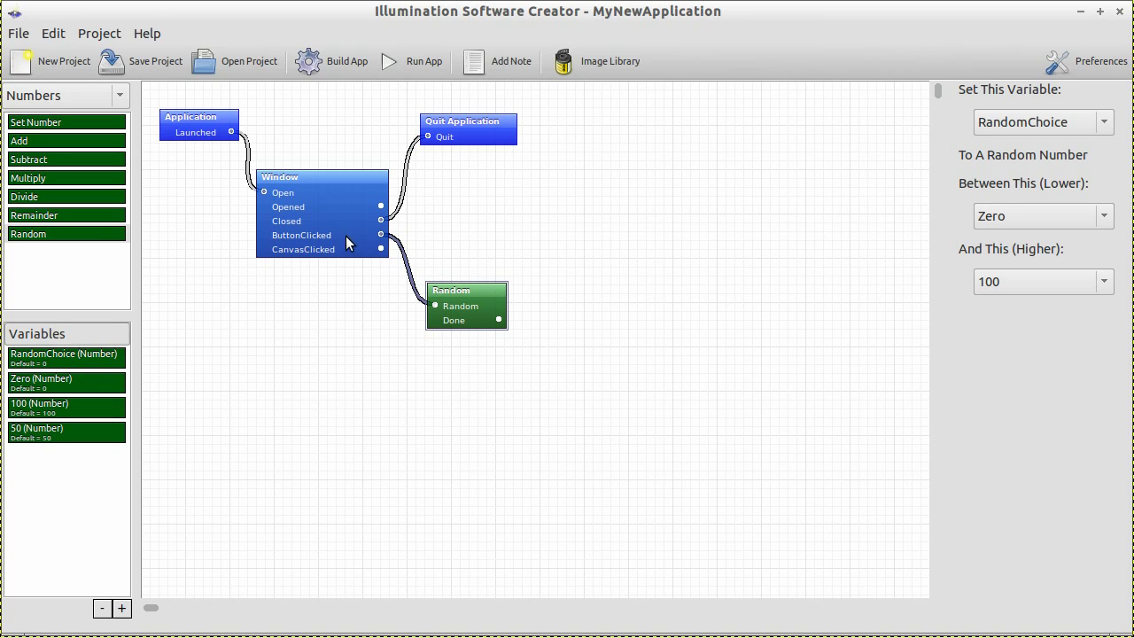
pyautogui.moveTo(457, 312); pyautogui.dragTo(441, 278)
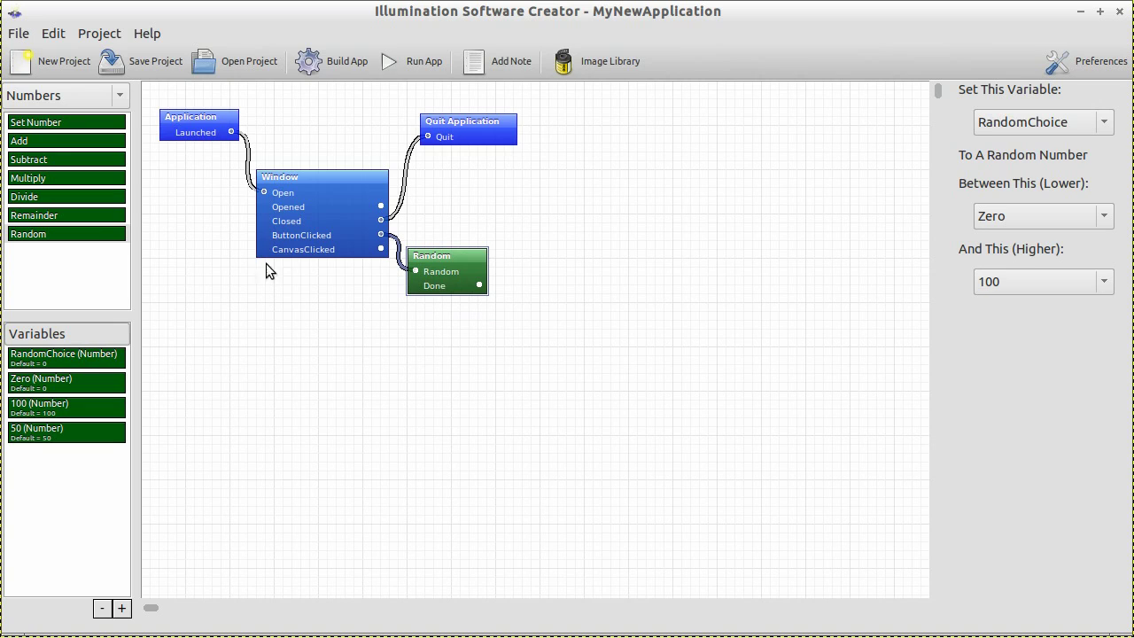
# Add an If... Then... block from the Logic category below and right of Random, and connect Random's Done output to its If input
pyautogui.click(78, 100)
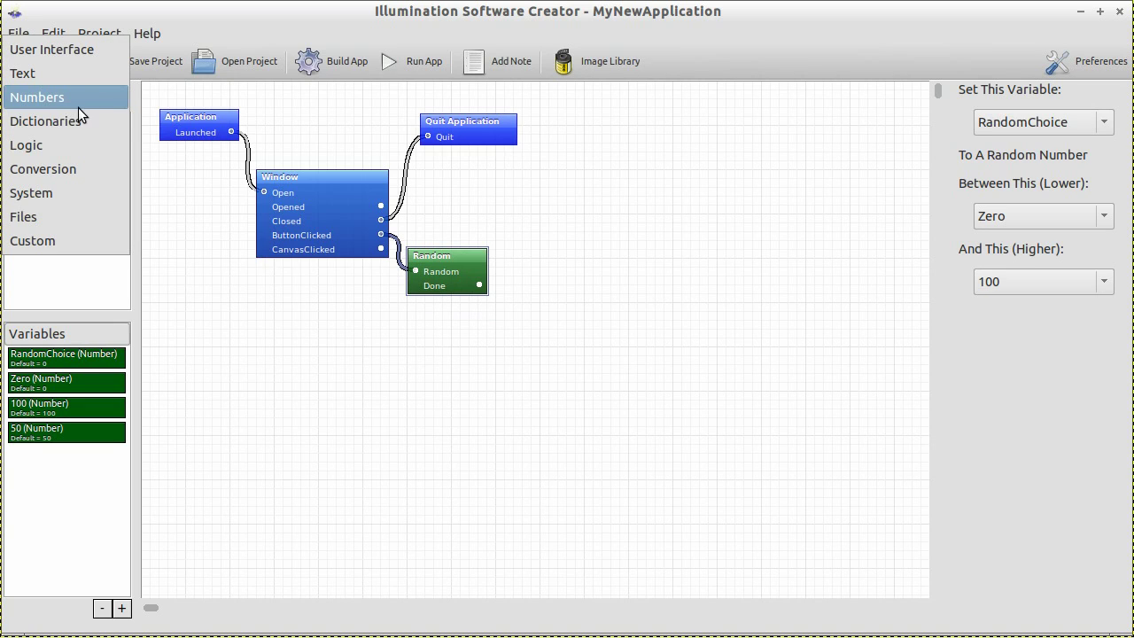
pyautogui.click(89, 151)
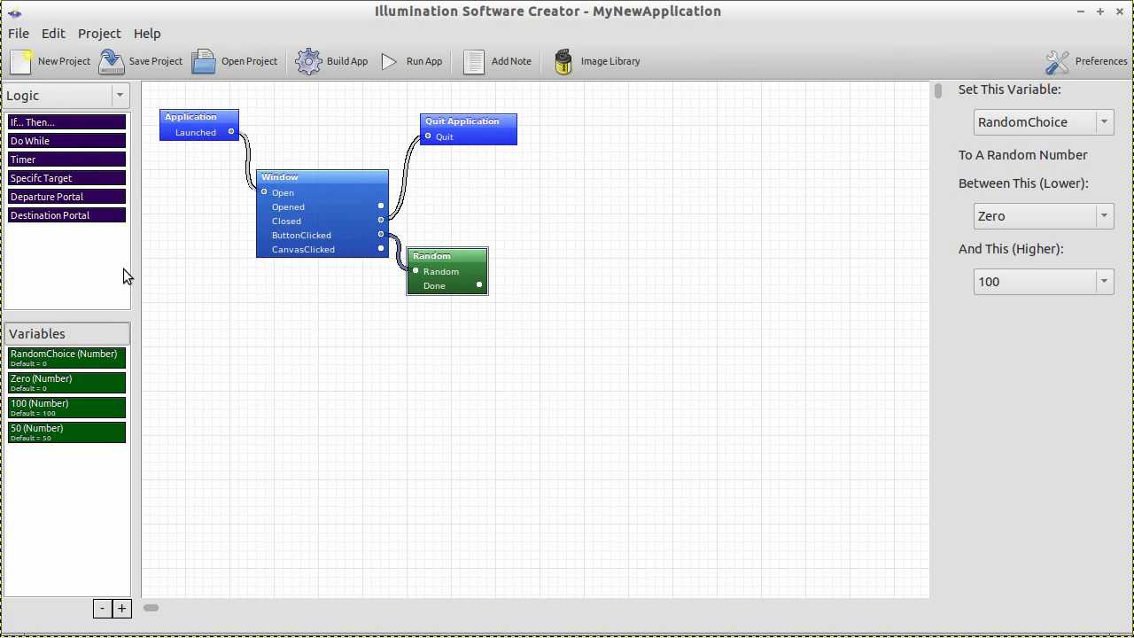
pyautogui.click(51, 93)
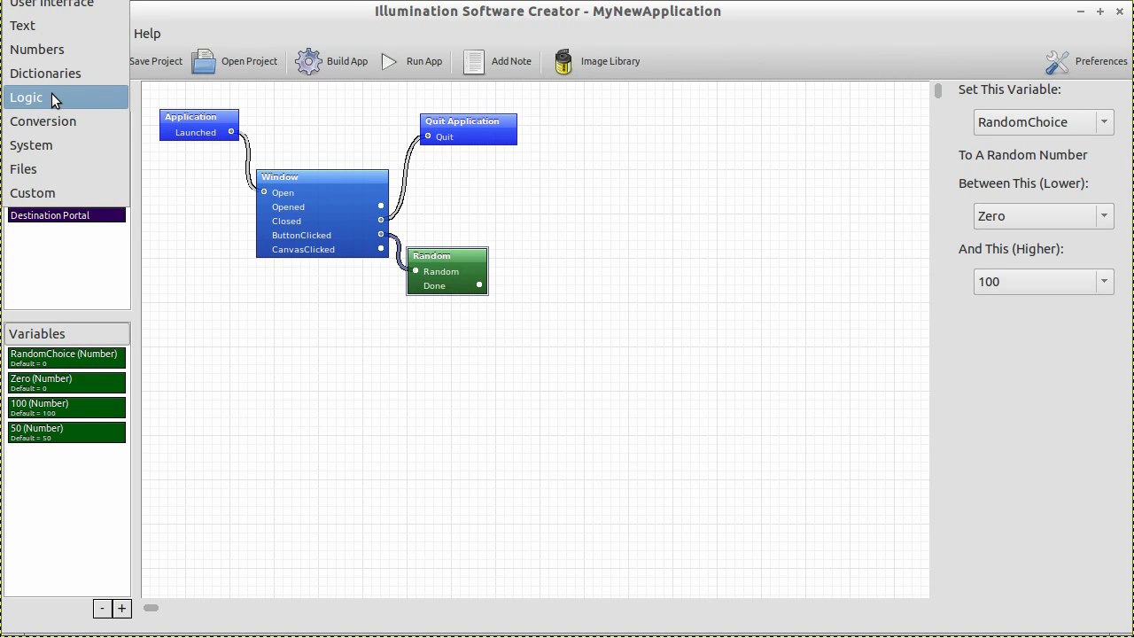
pyautogui.click(146, 173)
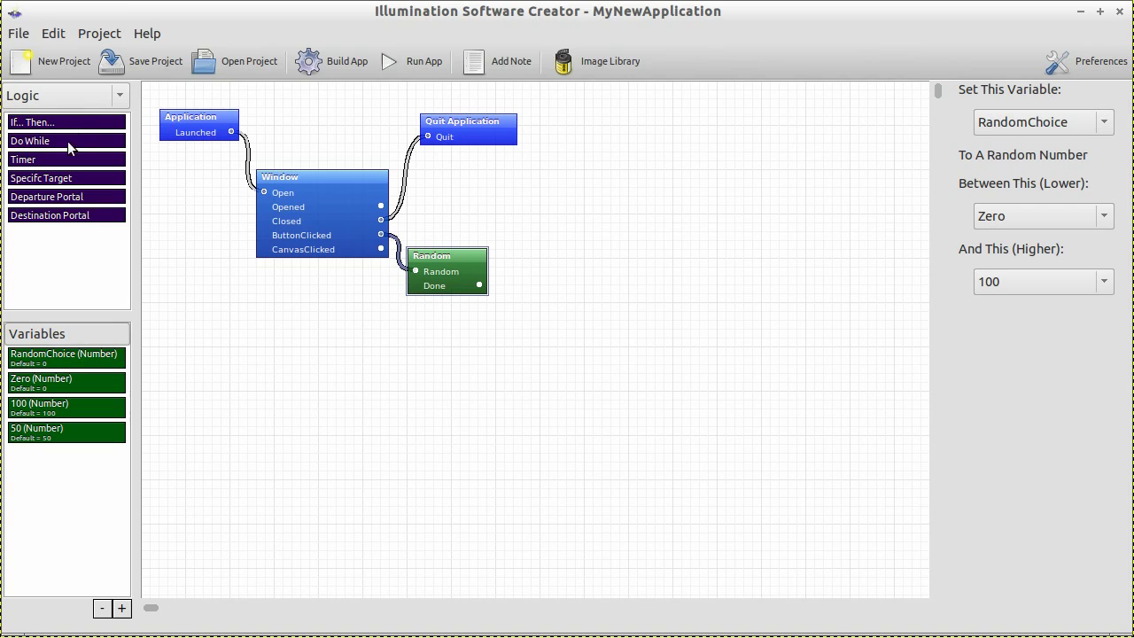
pyautogui.click(39, 127)
pyautogui.moveTo(54, 122); pyautogui.dragTo(563, 296)
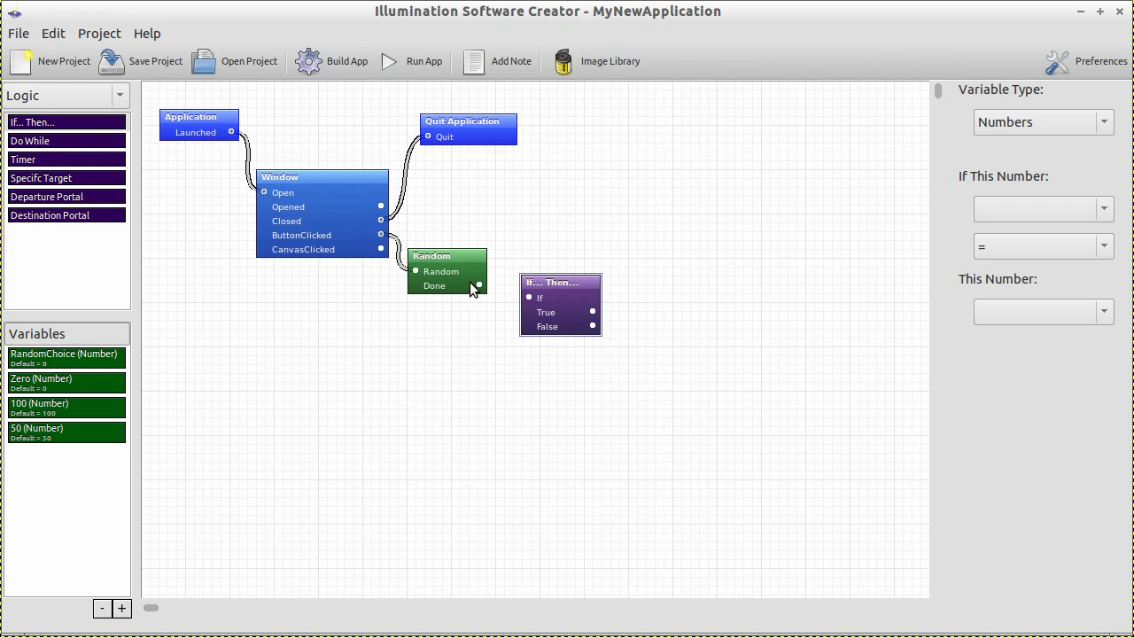
pyautogui.moveTo(479, 287); pyautogui.dragTo(532, 325)
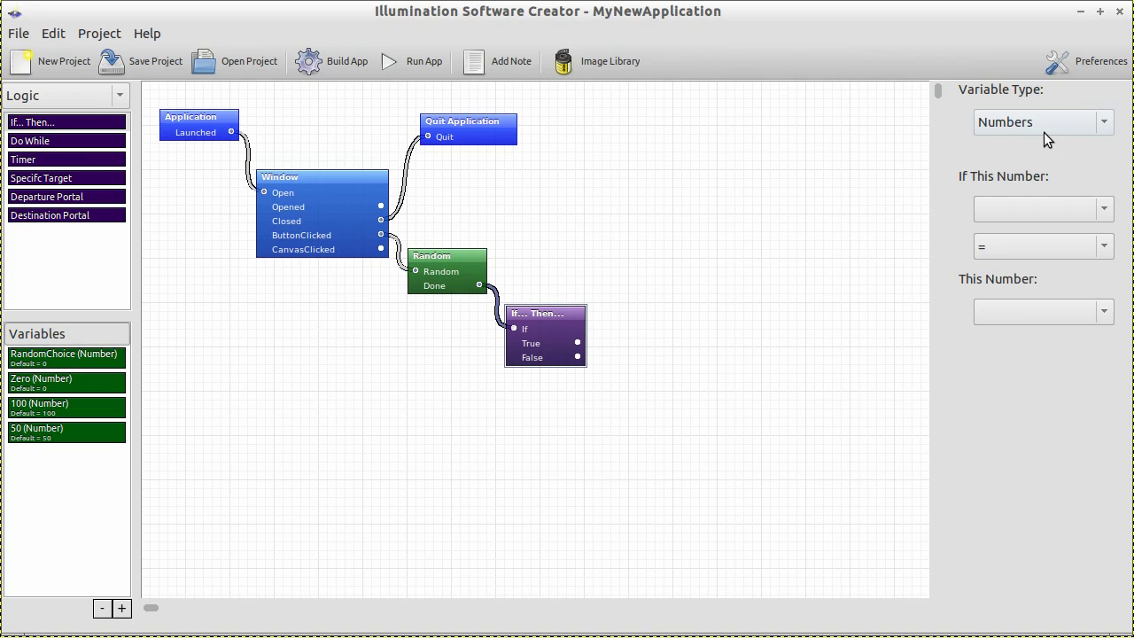
# Set the If... Then... condition to RandomChoice > 50 and shift the block slightly away from Random
pyautogui.click(1022, 209)
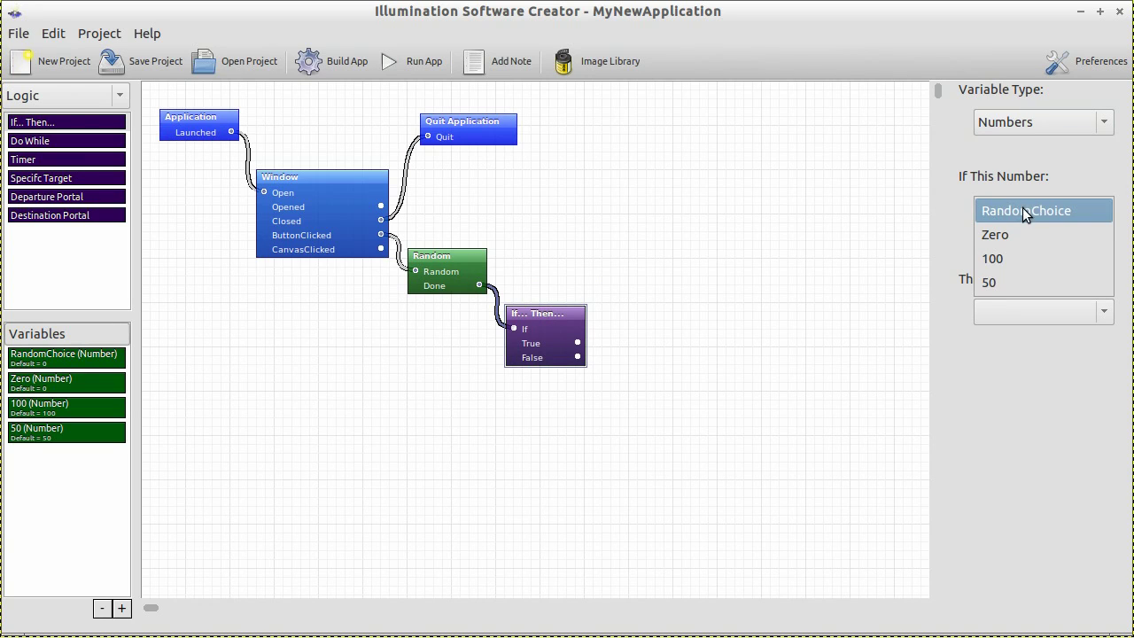
pyautogui.click(1054, 212)
pyautogui.click(1003, 248)
pyautogui.click(1017, 270)
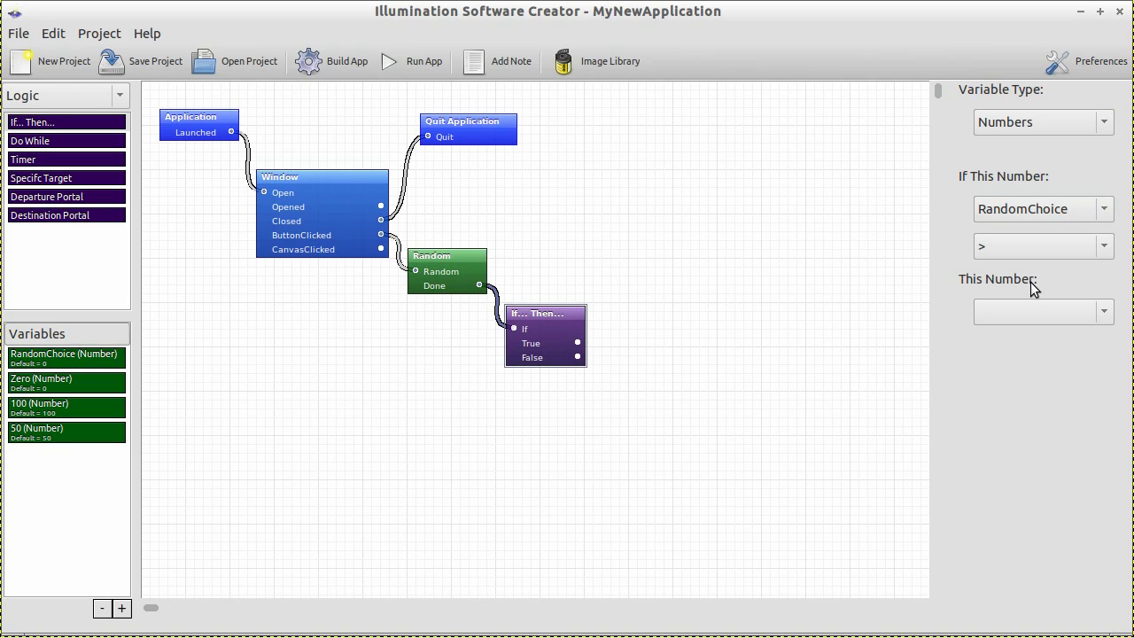
pyautogui.click(1049, 304)
pyautogui.click(1051, 382)
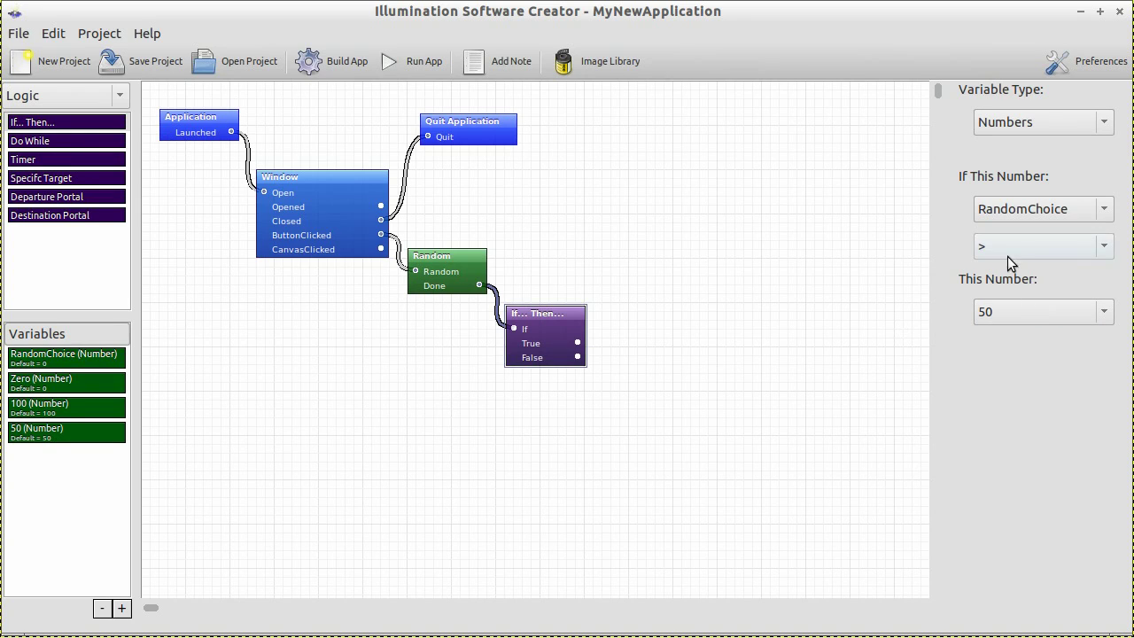
pyautogui.moveTo(546, 350)
pyautogui.mouseDown()
pyautogui.moveTo(548, 335)
pyautogui.moveTo(553, 346)
pyautogui.mouseUp()
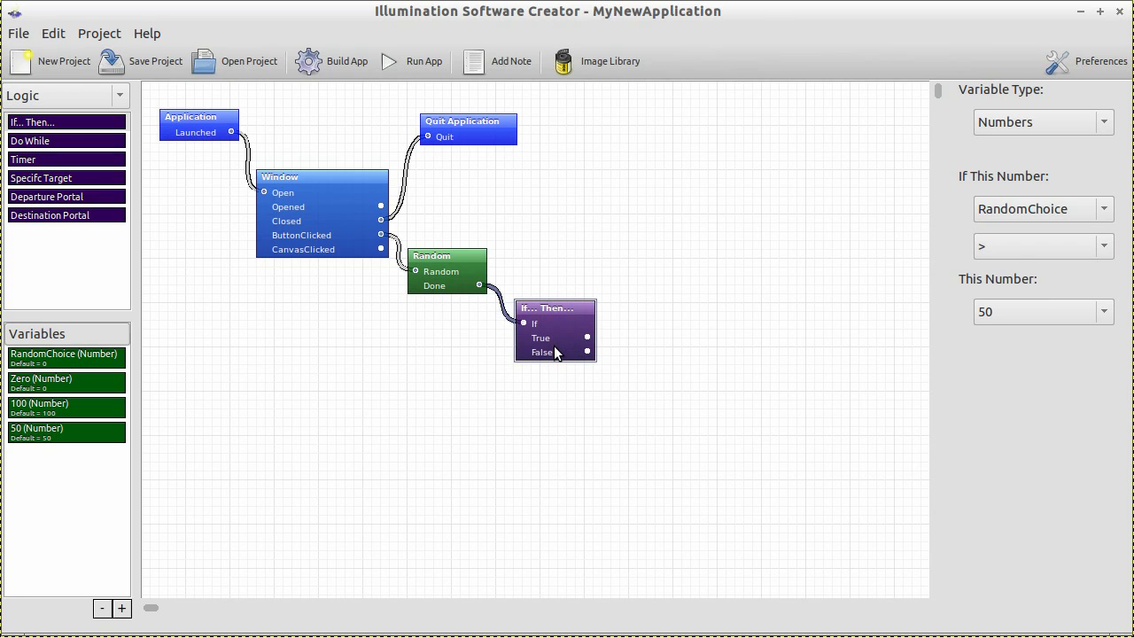
# Add two Set Canvas Picture blocks from the User Interface category and stack them one above the other beside the If... Then... block
pyautogui.click(76, 95)
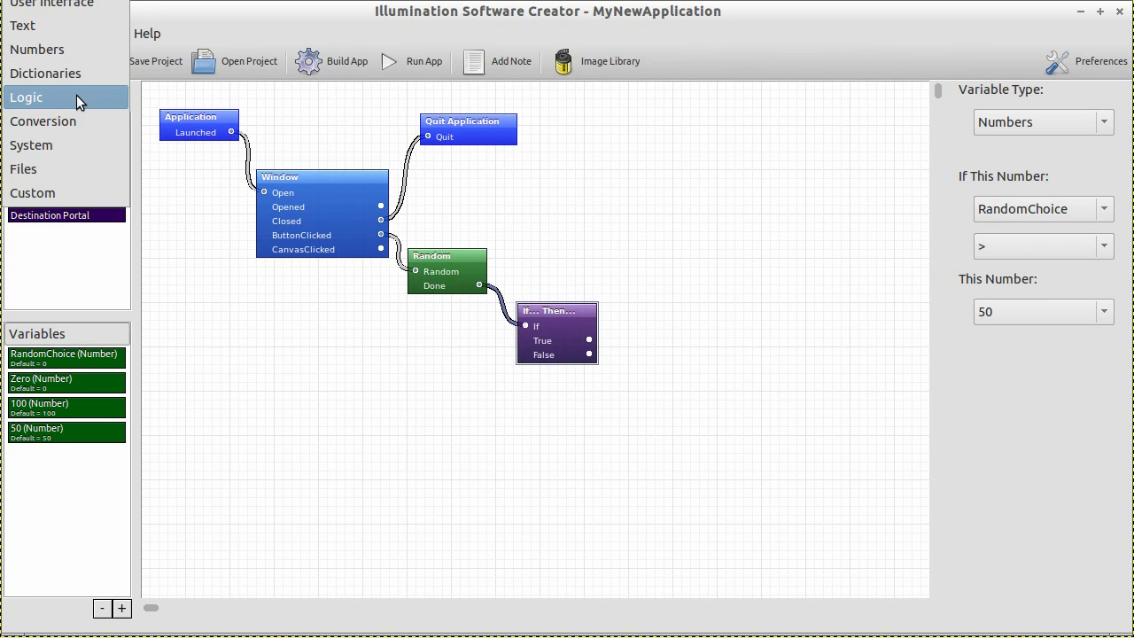
pyautogui.click(63, 9)
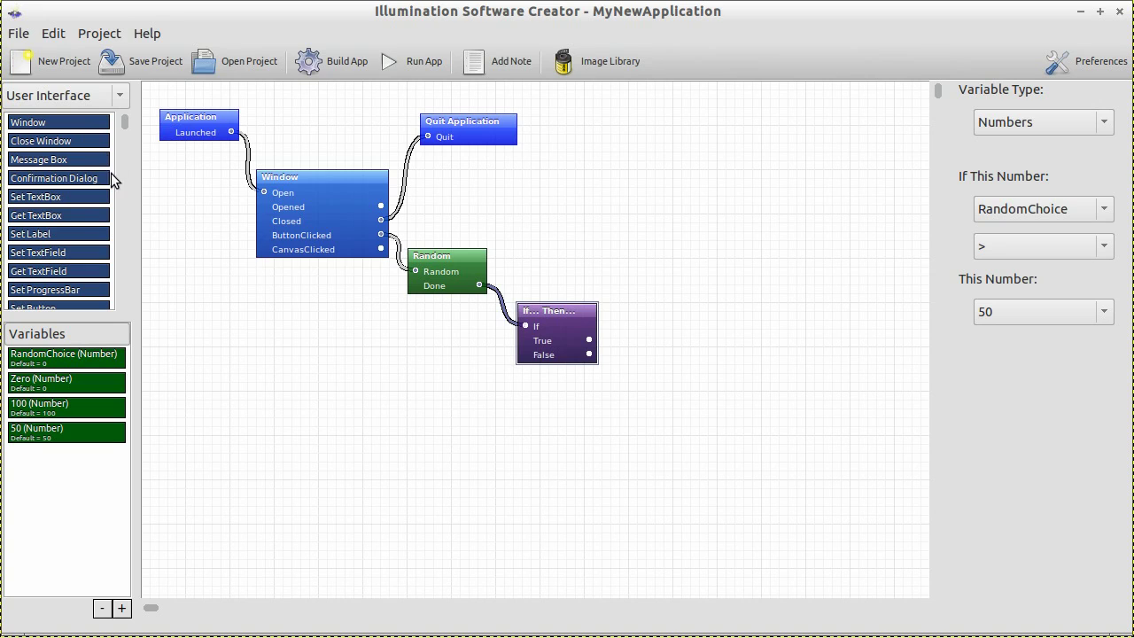
pyautogui.scroll(-2, 83, 211)
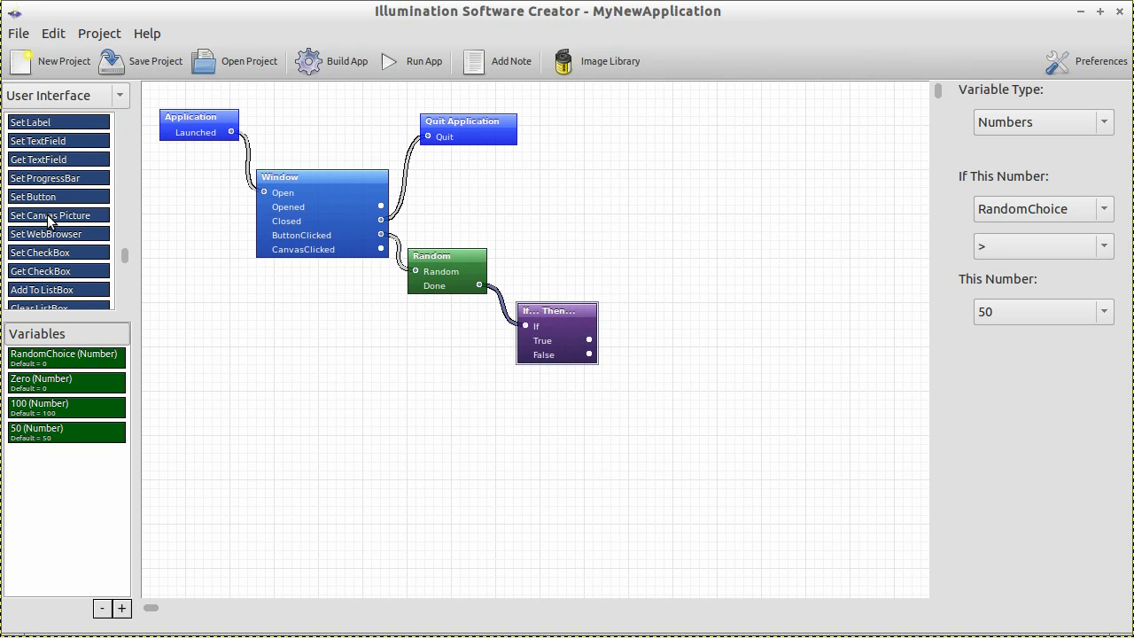
pyautogui.moveTo(49, 222); pyautogui.dragTo(700, 306)
pyautogui.moveTo(49, 234); pyautogui.dragTo(662, 384)
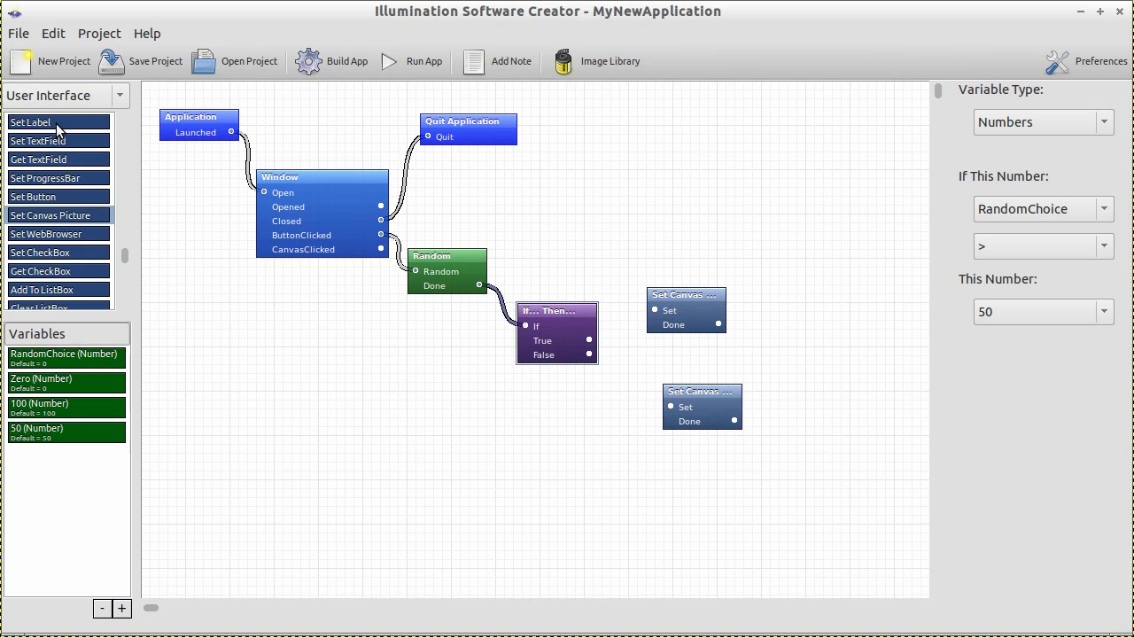
pyautogui.click(53, 97)
pyautogui.click(65, 98)
pyautogui.moveTo(693, 284); pyautogui.dragTo(690, 253)
pyautogui.moveTo(702, 397); pyautogui.dragTo(680, 368)
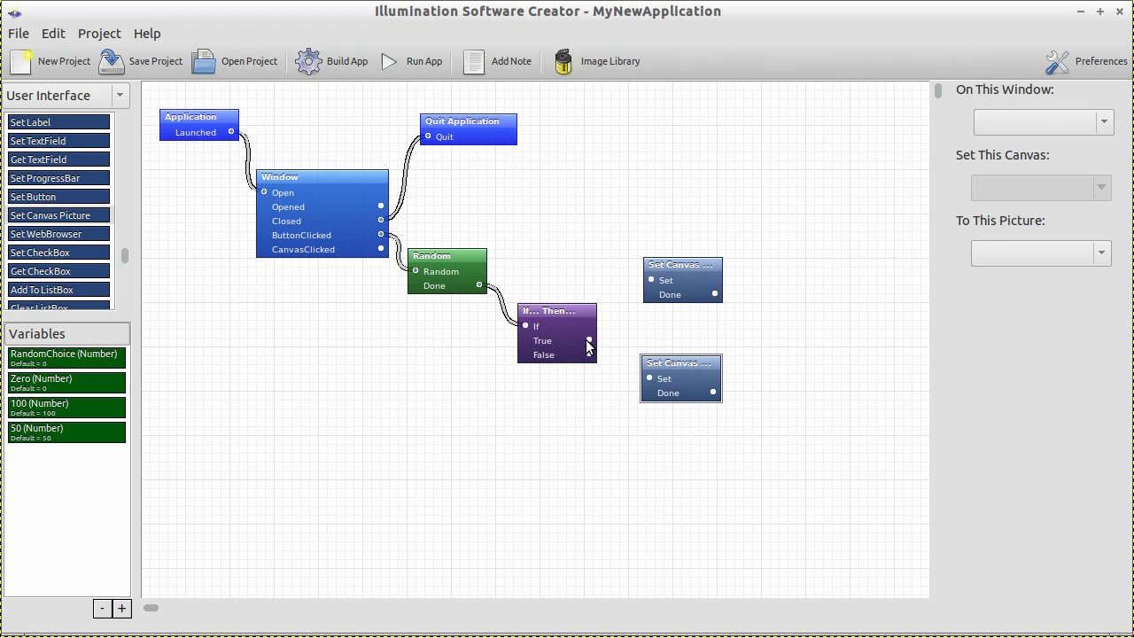
# Connect If... Then...'s True output to the upper Set Canvas Picture block and False to the lower one, placing both blocks slightly closer
pyautogui.moveTo(589, 340); pyautogui.dragTo(652, 281)
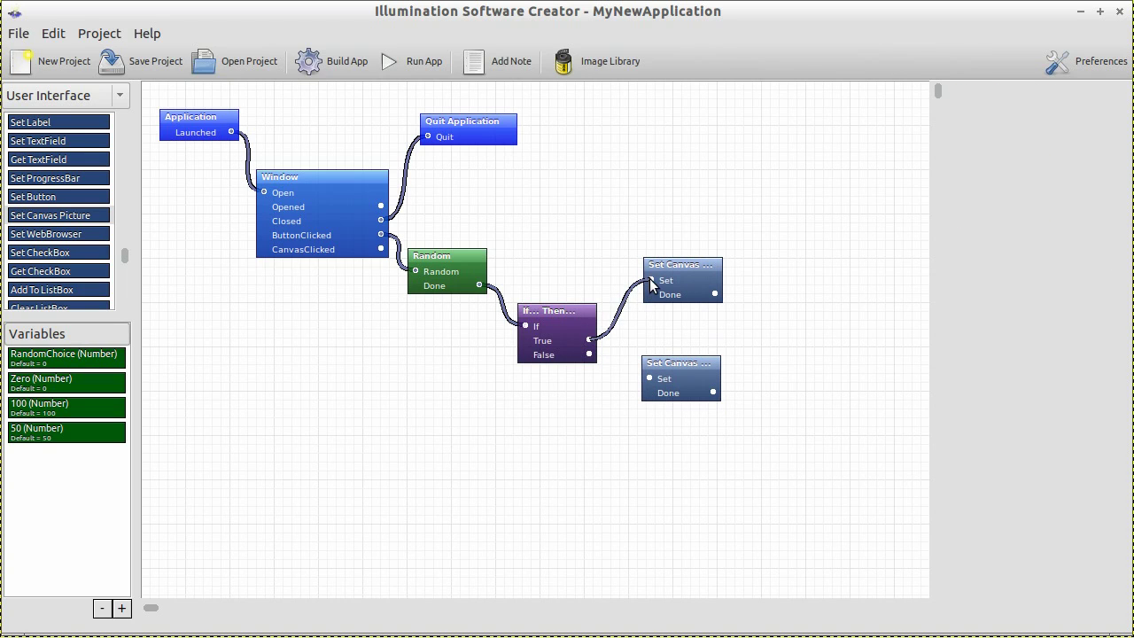
pyautogui.moveTo(589, 354); pyautogui.dragTo(650, 379)
pyautogui.click(567, 350)
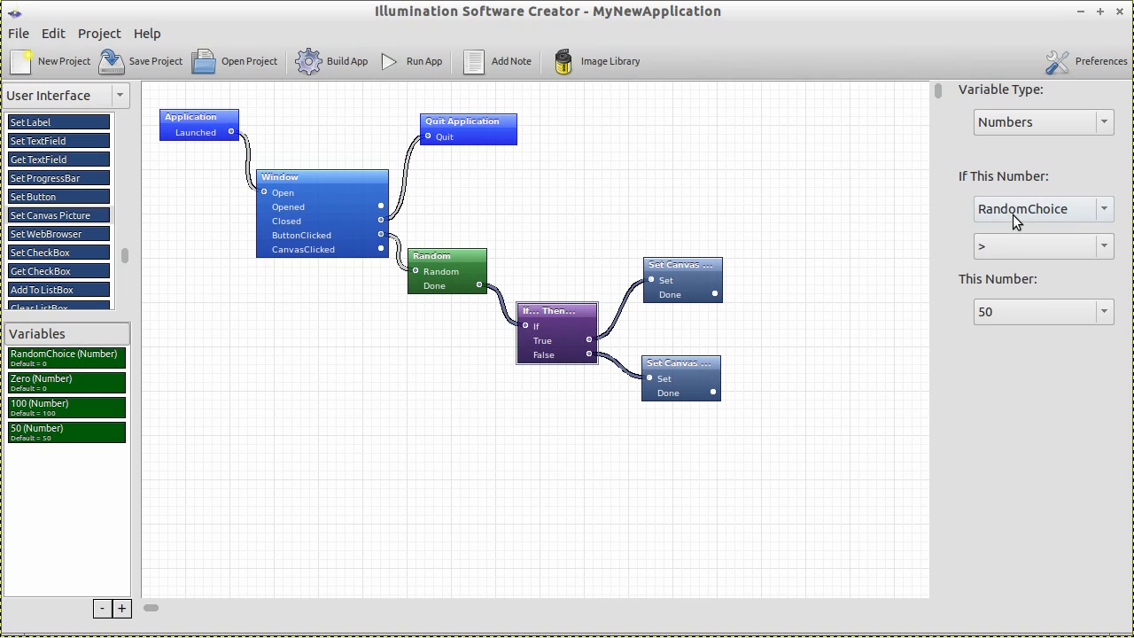
pyautogui.moveTo(678, 281); pyautogui.dragTo(662, 304)
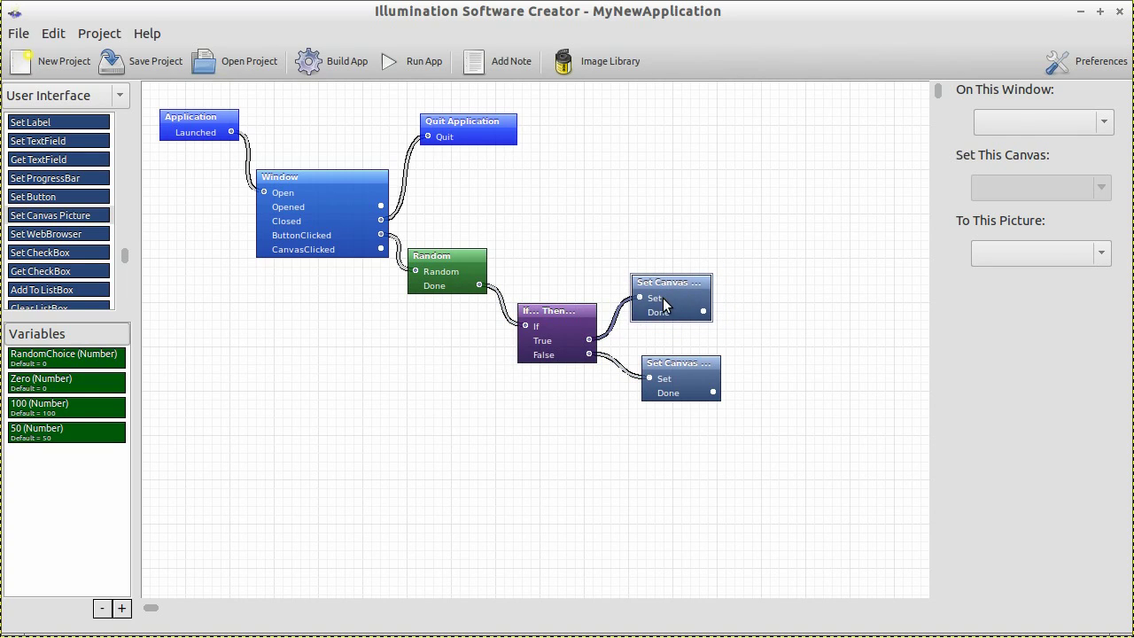
pyautogui.moveTo(673, 378)
pyautogui.mouseDown()
pyautogui.moveTo(665, 391)
pyautogui.moveTo(666, 380)
pyautogui.mouseUp()
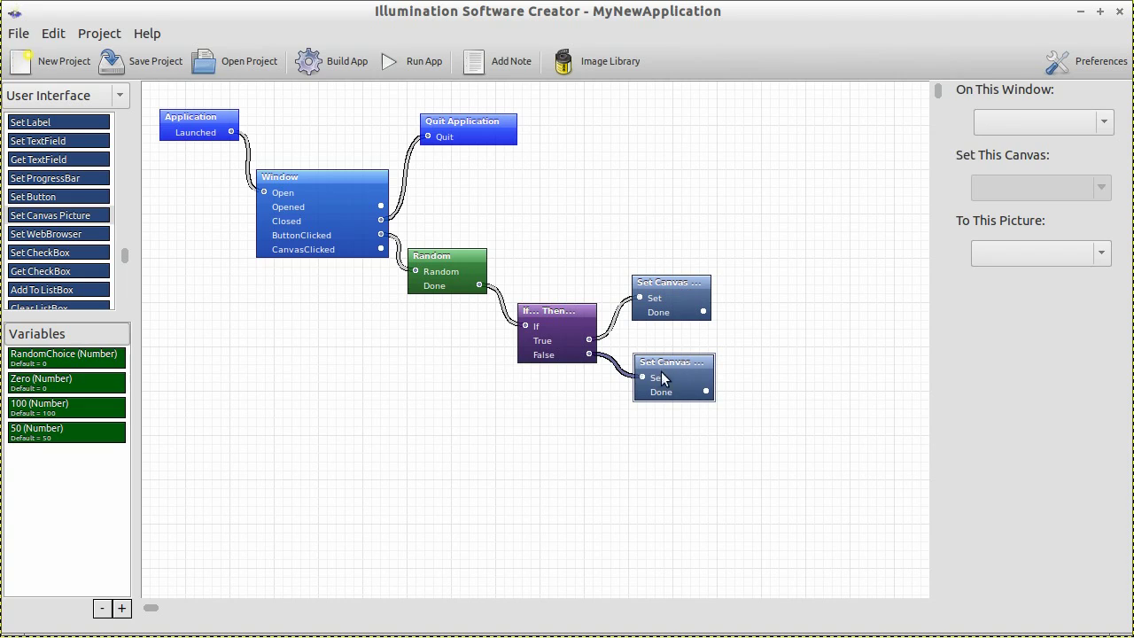
# Configure the True branch's Set Canvas Picture block to set Canvas on Window to the kirk picture
pyautogui.click(683, 299)
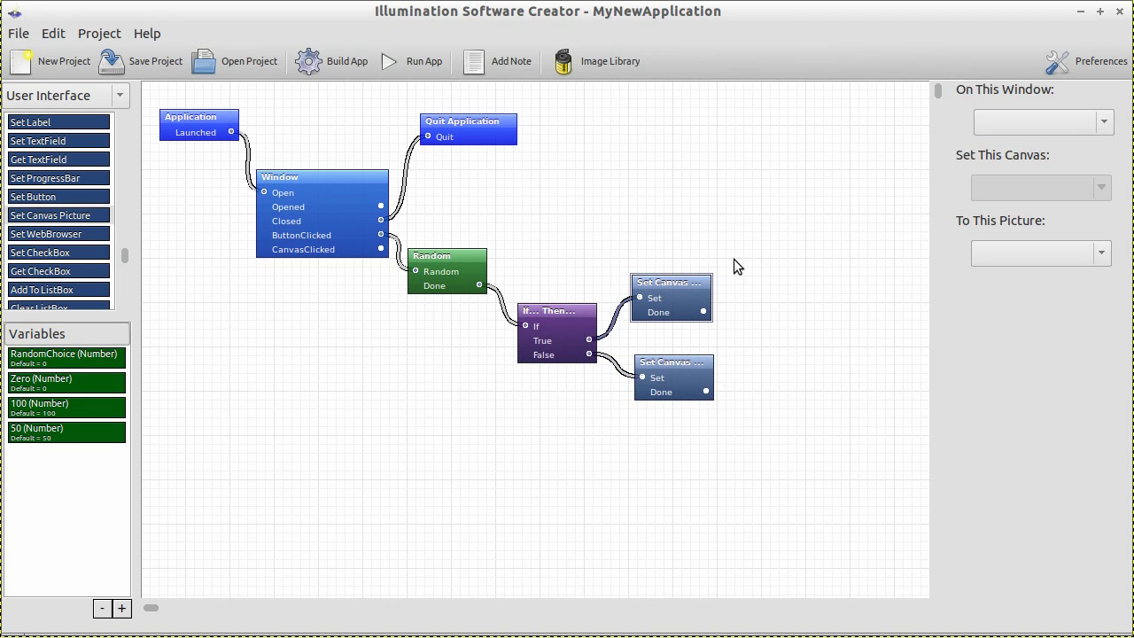
pyautogui.click(1039, 123)
pyautogui.click(1048, 123)
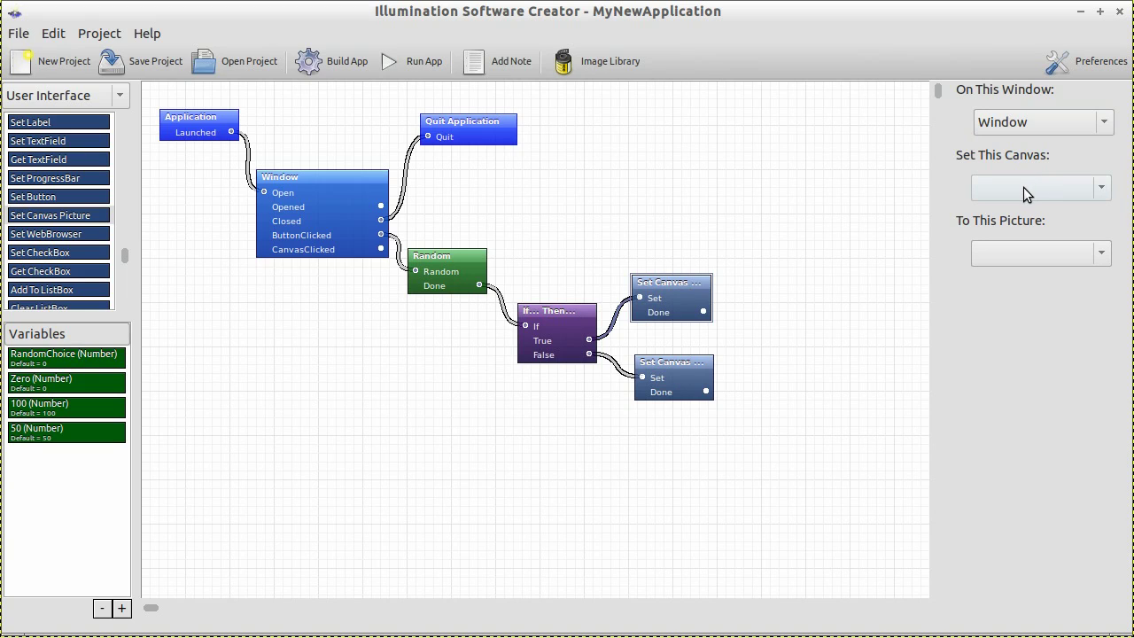
pyautogui.click(1022, 187)
pyautogui.click(1035, 191)
pyautogui.click(1025, 251)
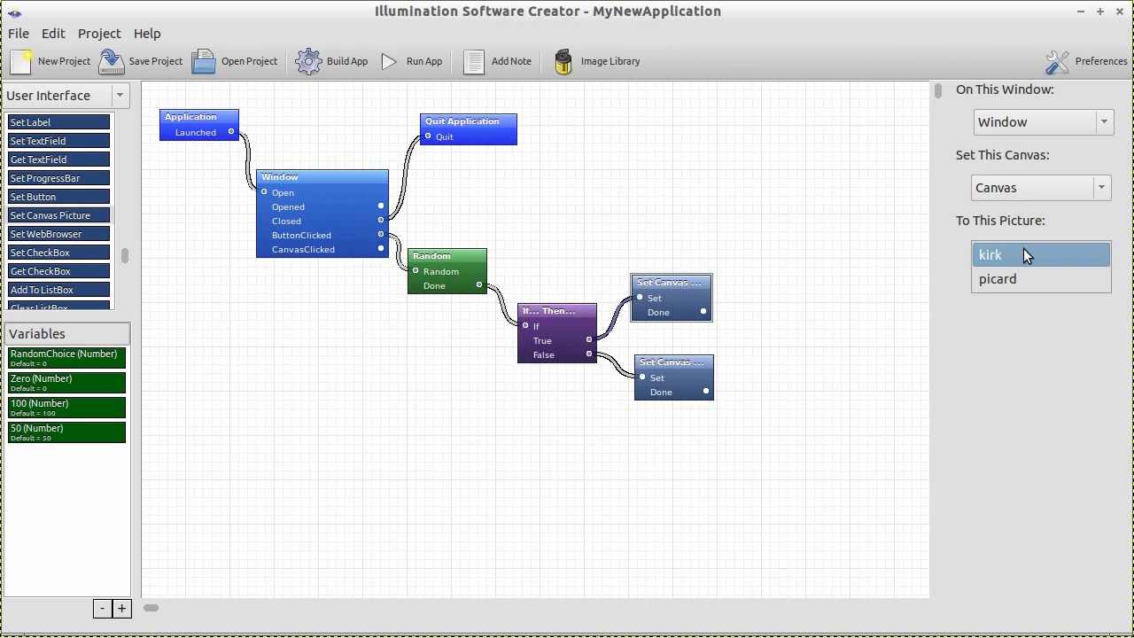
pyautogui.click(1024, 253)
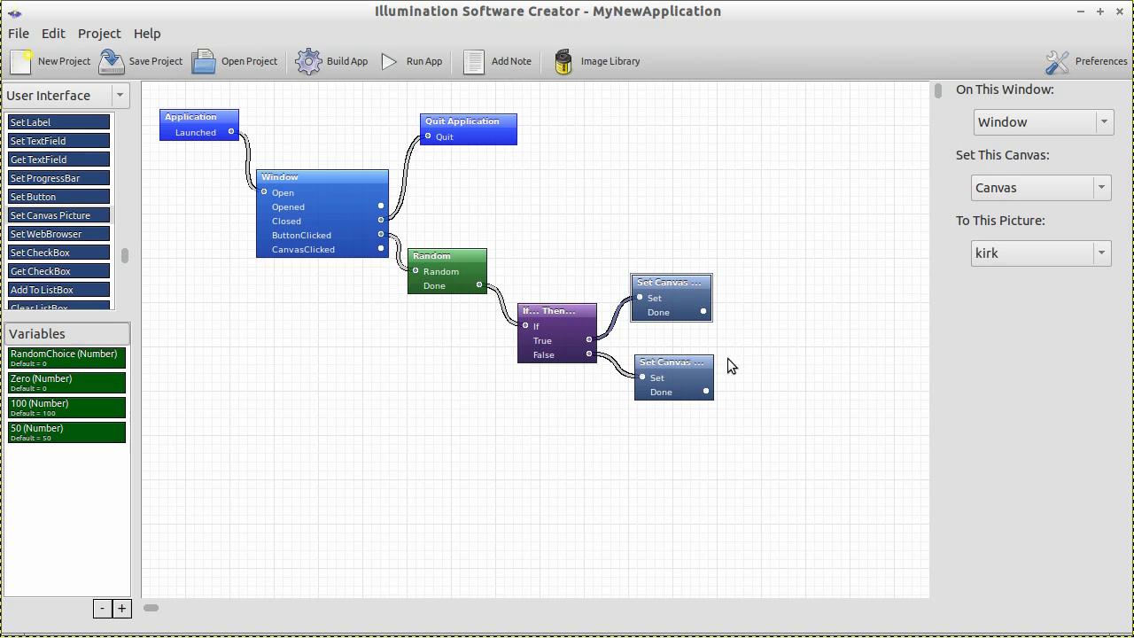
# Configure the False branch's Set Canvas Picture block to set Canvas on Window to the picard picture, and save the project
pyautogui.click(676, 370)
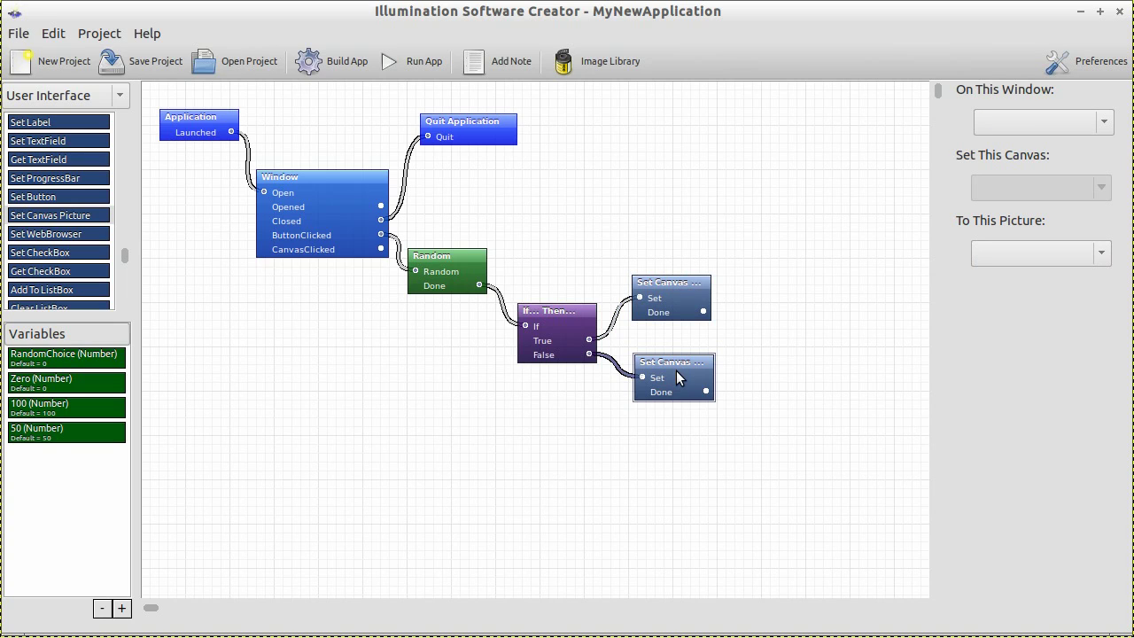
pyautogui.click(994, 121)
pyautogui.click(998, 124)
pyautogui.click(1022, 181)
pyautogui.click(1034, 191)
pyautogui.click(1033, 252)
pyautogui.click(1037, 279)
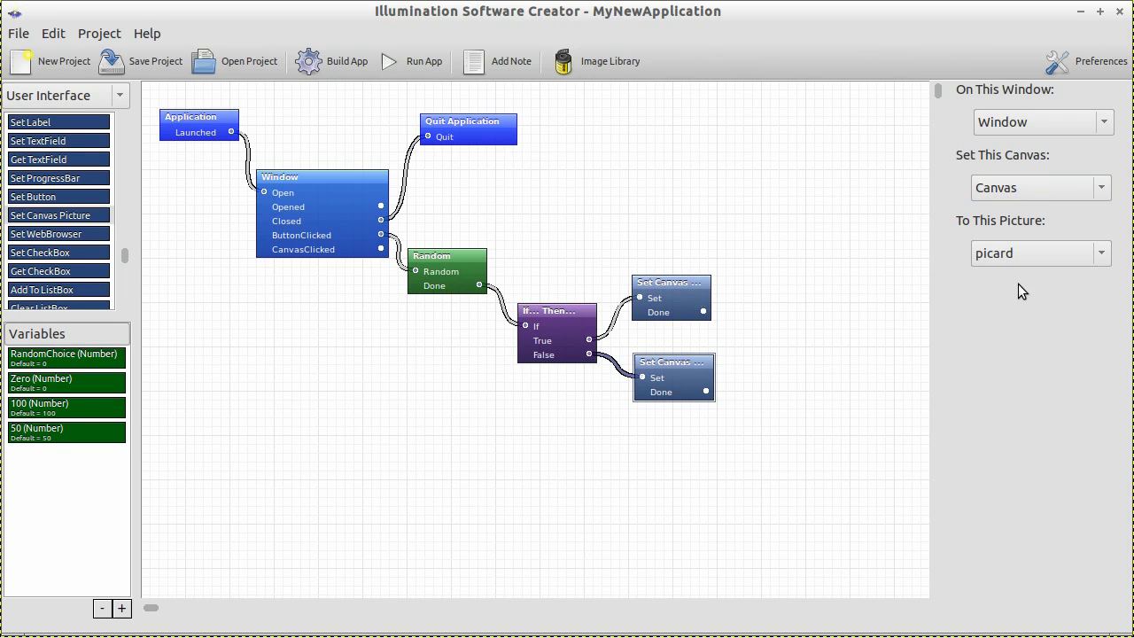
pyautogui.click(163, 69)
# Review the settings of the True branch's picture block, the If... Then... condition and the False branch's picture block
pyautogui.click(656, 306)
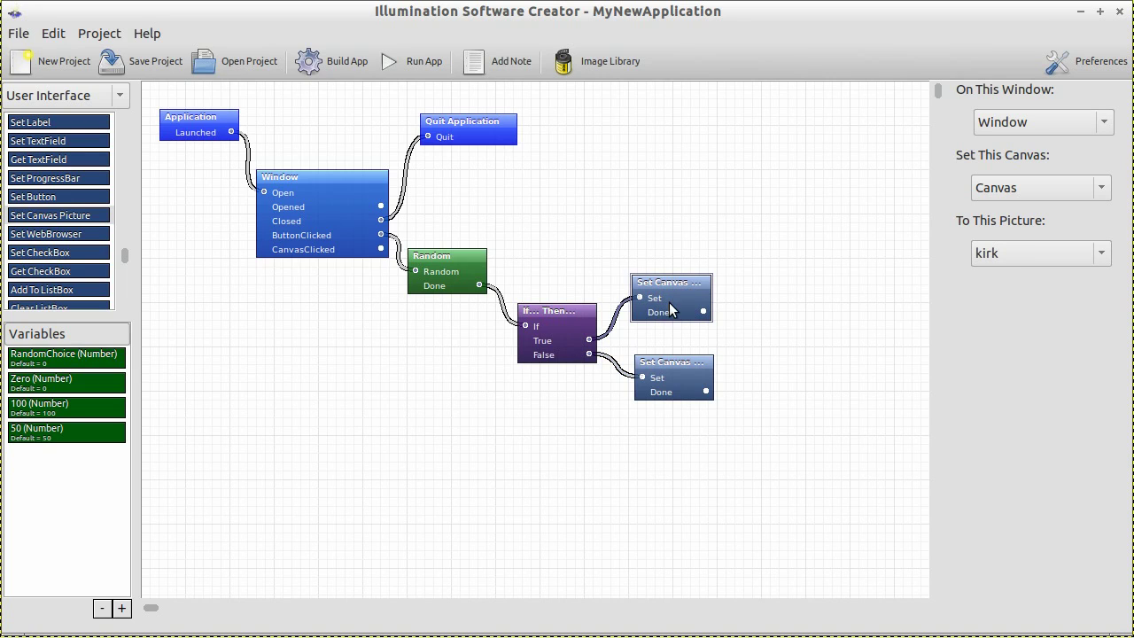
pyautogui.click(536, 336)
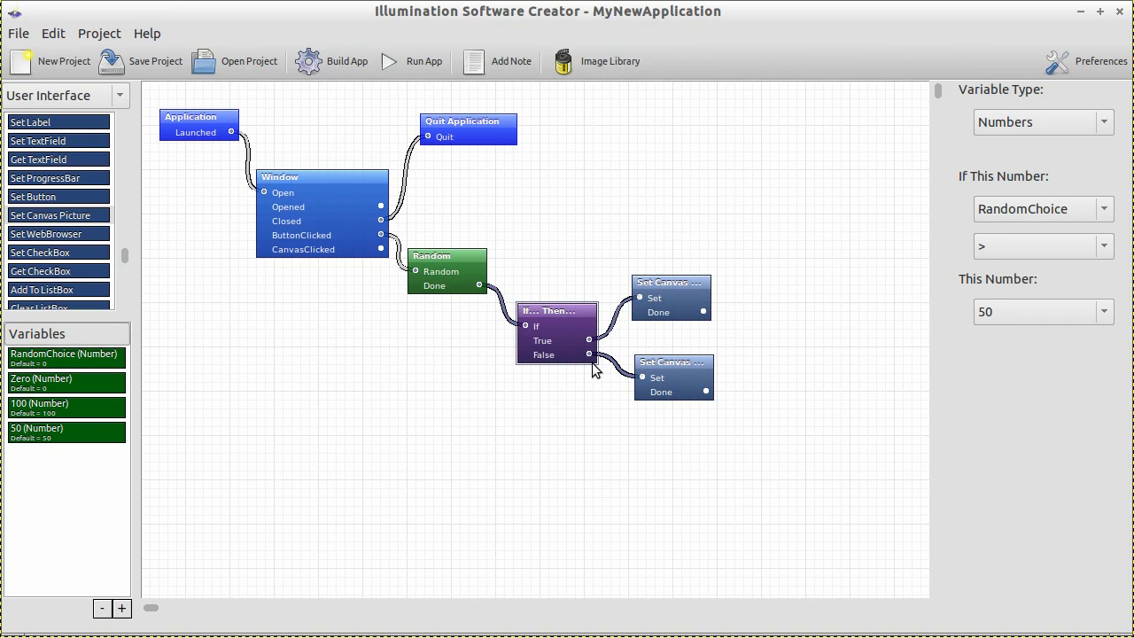
pyautogui.click(658, 388)
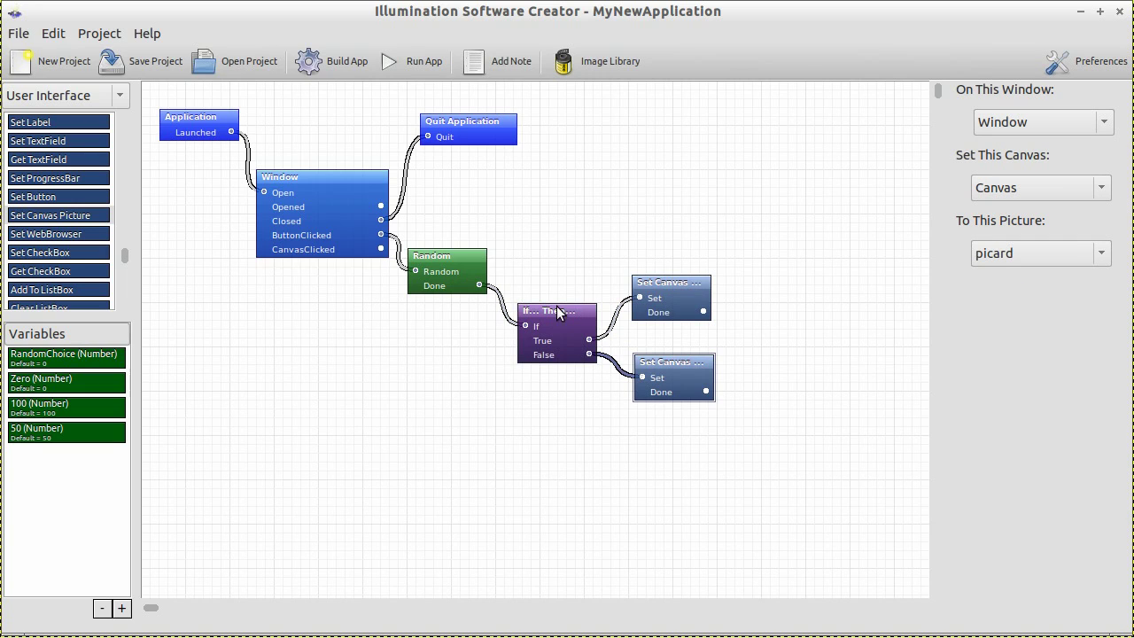
# Build the app as HTML5 - Web and open the generated MyNewApplication.html in the web browser
pyautogui.click(338, 62)
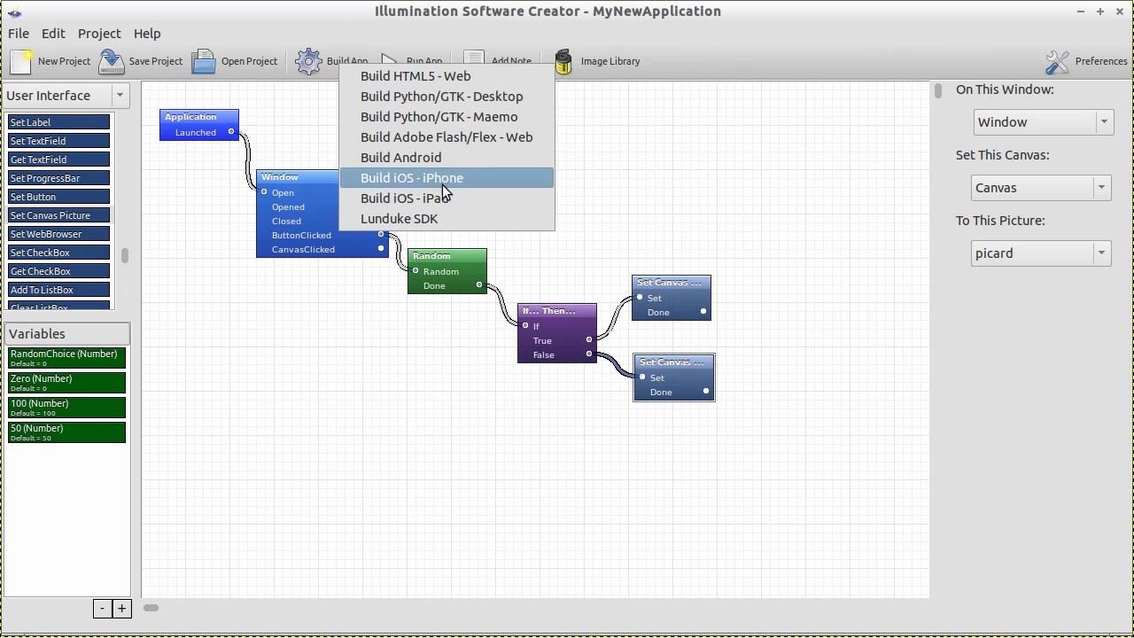
pyautogui.click(427, 76)
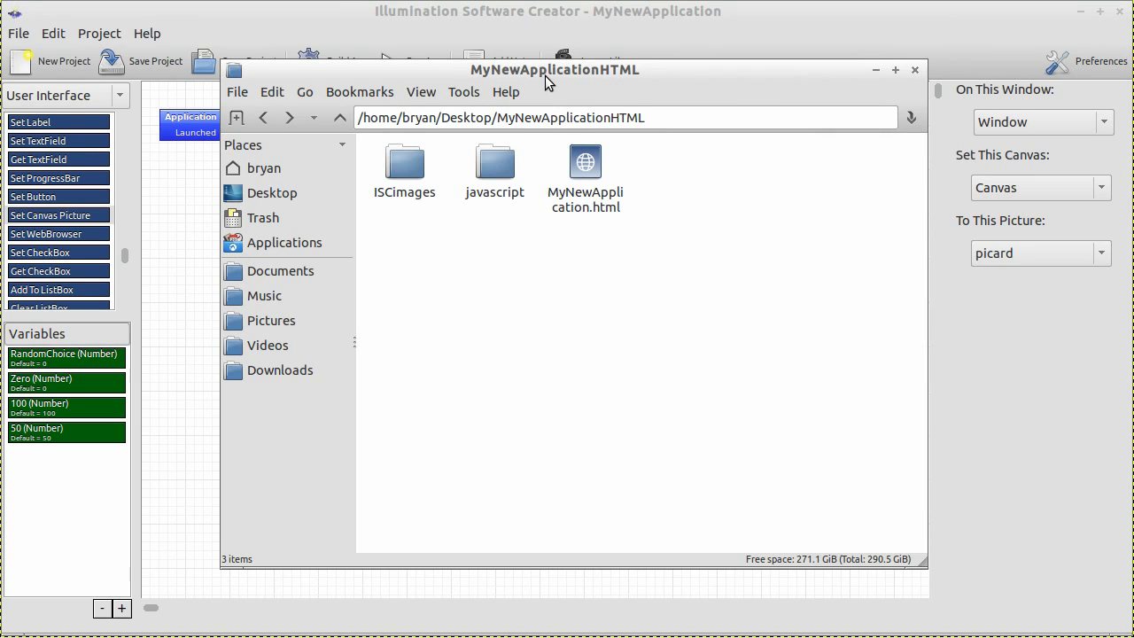
pyautogui.moveTo(545, 75); pyautogui.dragTo(447, 79)
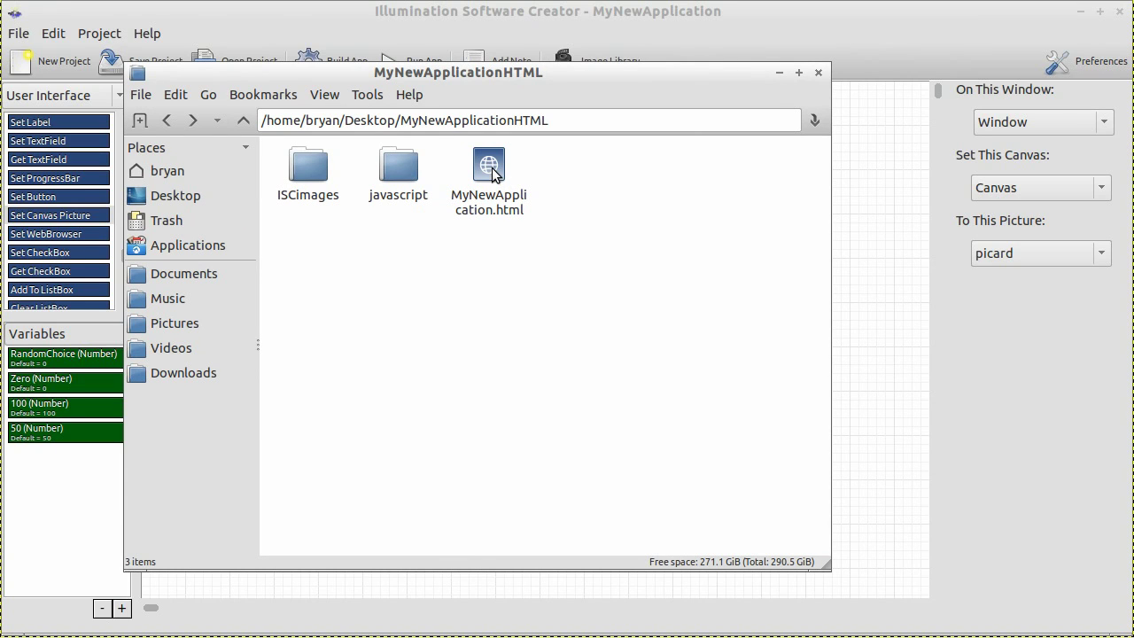
pyautogui.click(492, 172)
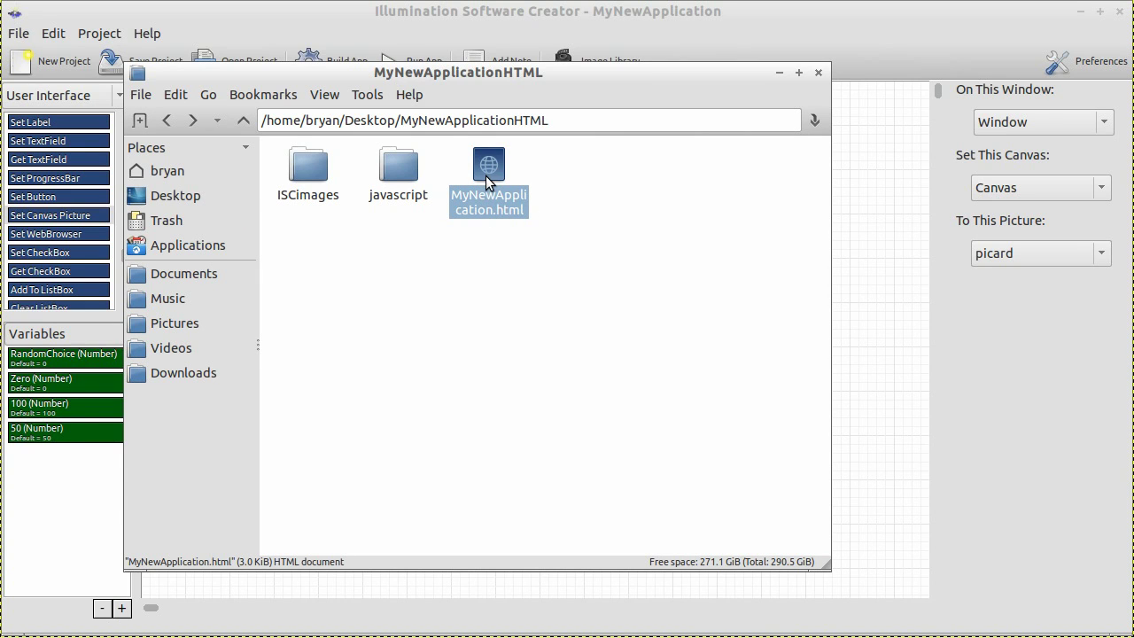
pyautogui.rightClick(485, 176)
pyautogui.click(514, 207)
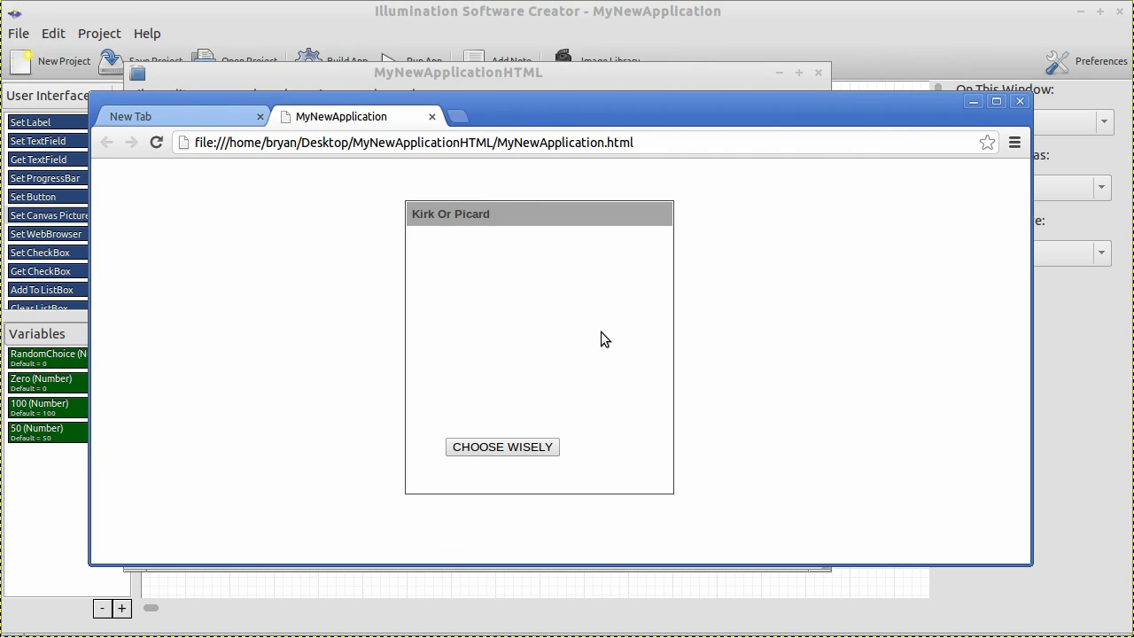
# Test the Kirk Or Picard app by activating its CHOOSE WISELY button repeatedly
pyautogui.click(534, 437)
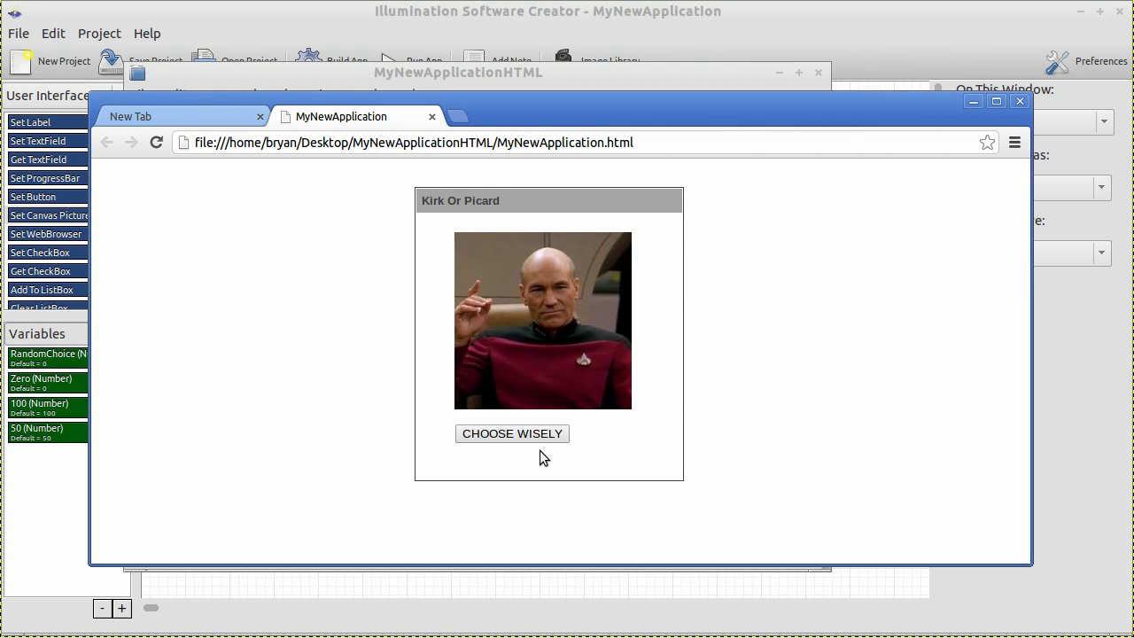
pyautogui.click(551, 437)
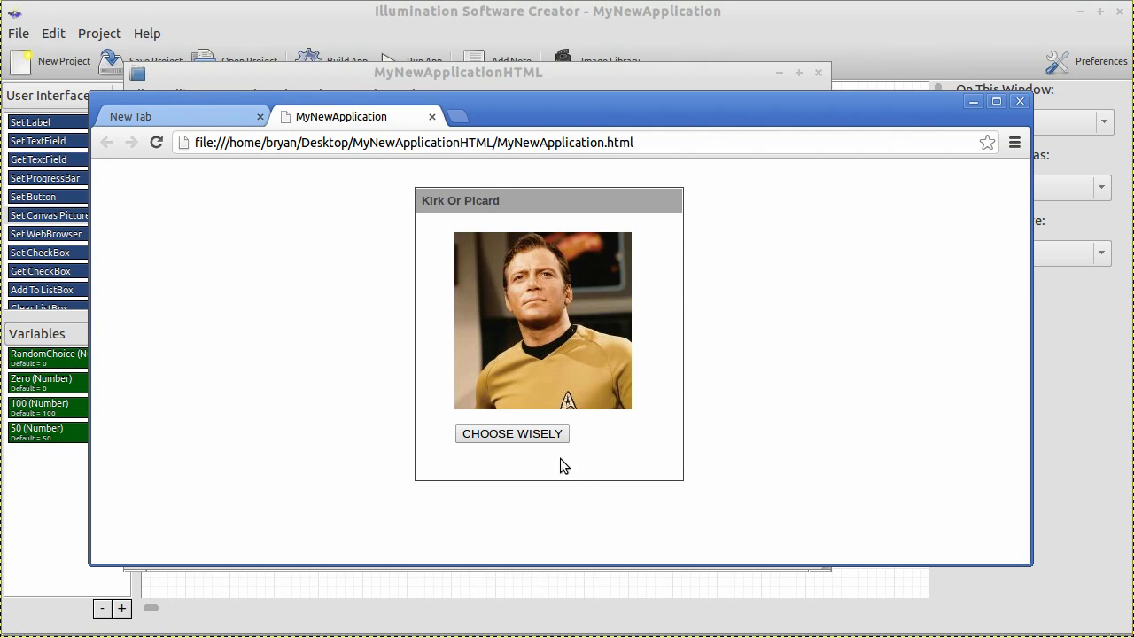
pyautogui.click(550, 434)
pyautogui.click(549, 432)
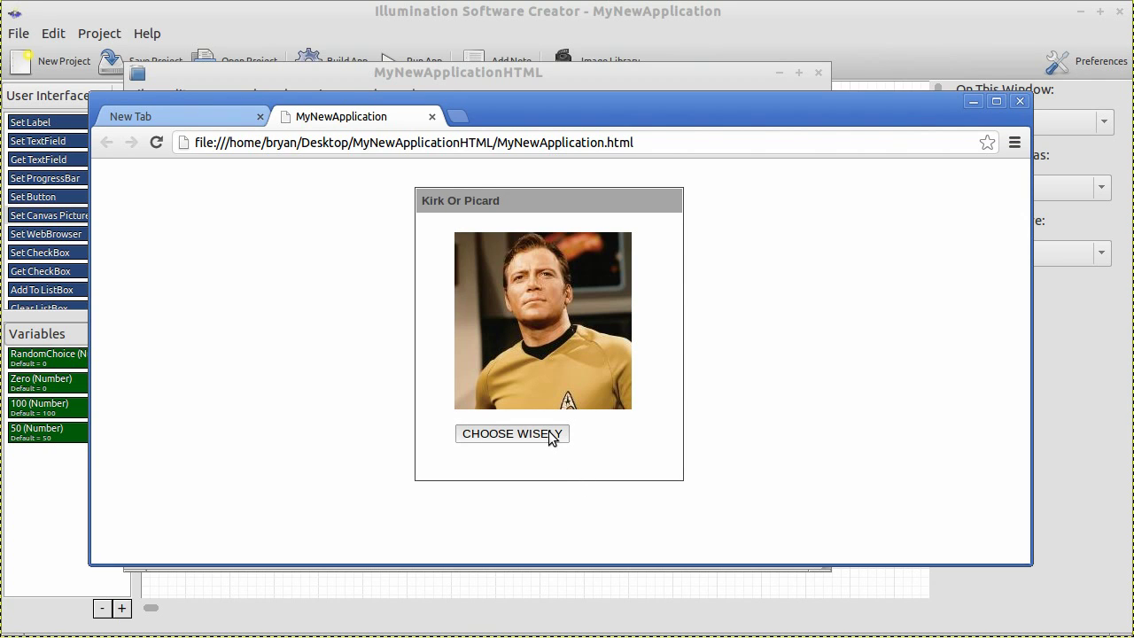
pyautogui.click(551, 434)
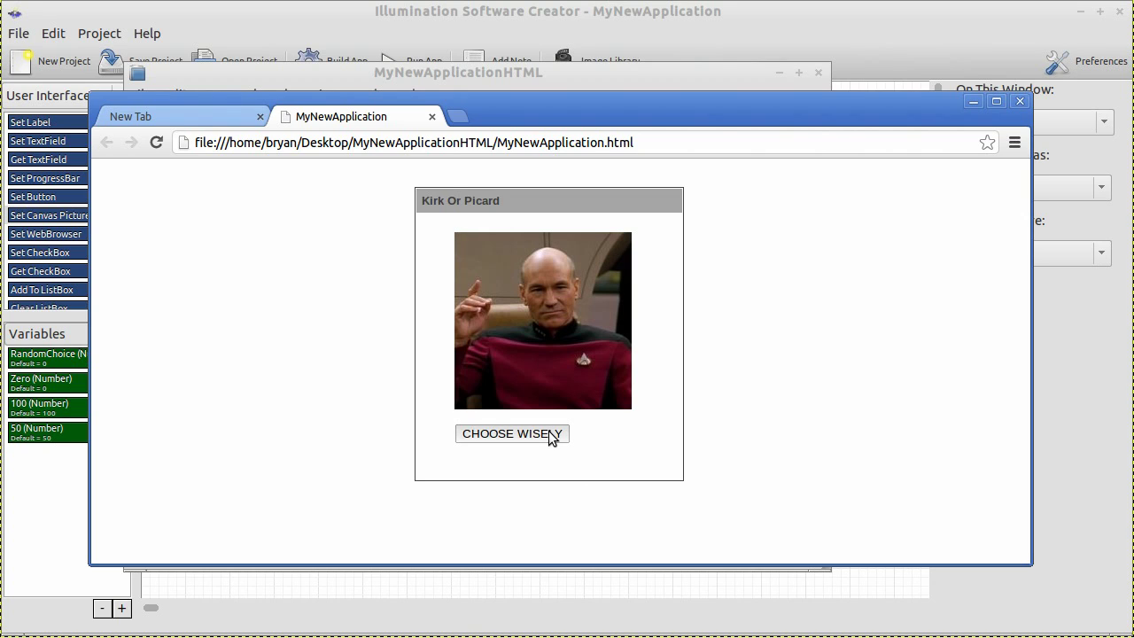
pyautogui.click(551, 434)
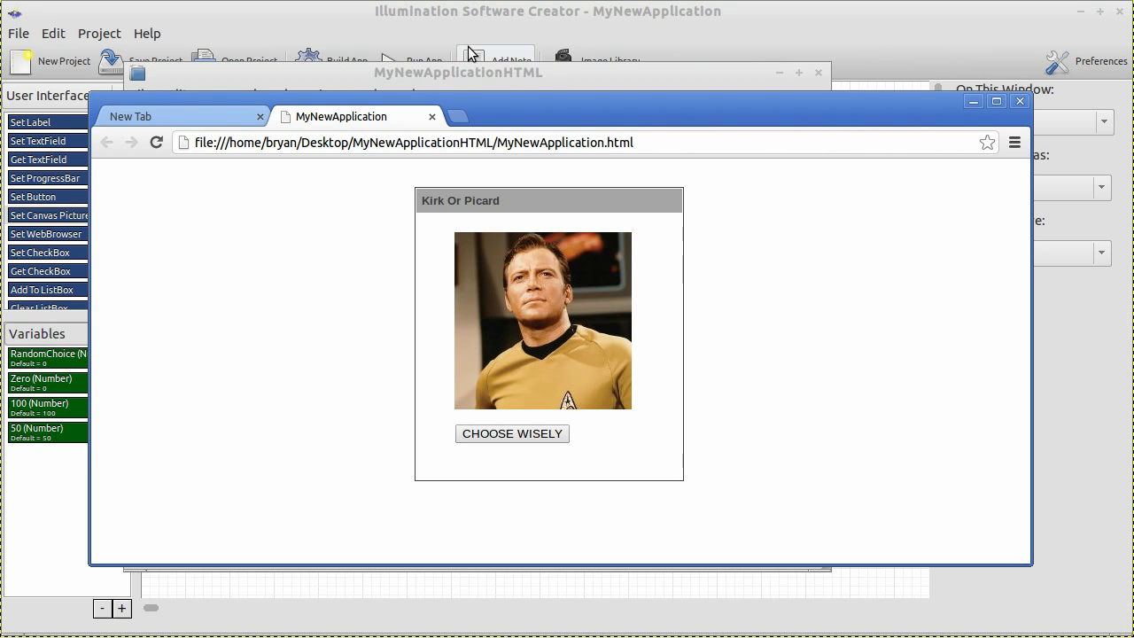
# Switch back to Illumination Software Creator, build the app for Android and move the output folder window aside
pyautogui.click(480, 19)
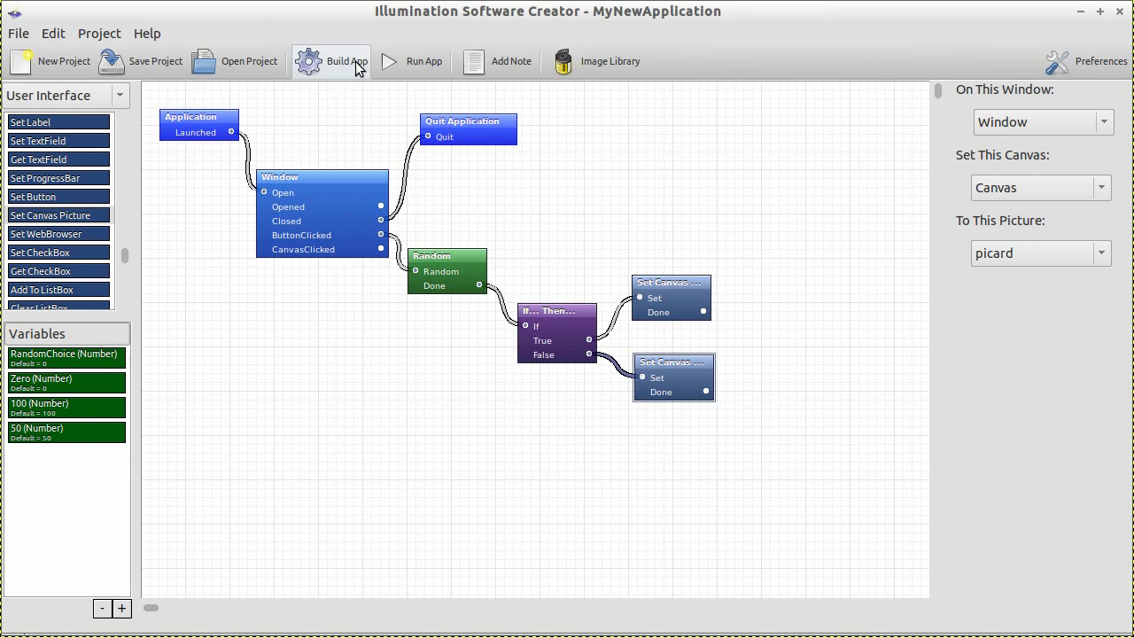
pyautogui.click(356, 64)
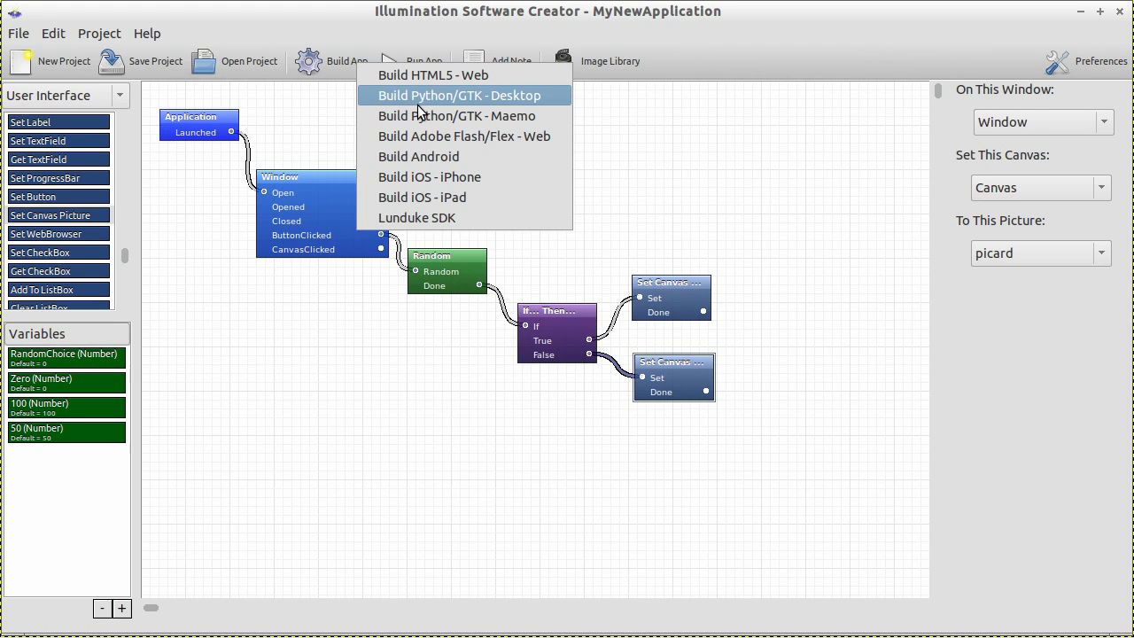
pyautogui.click(469, 156)
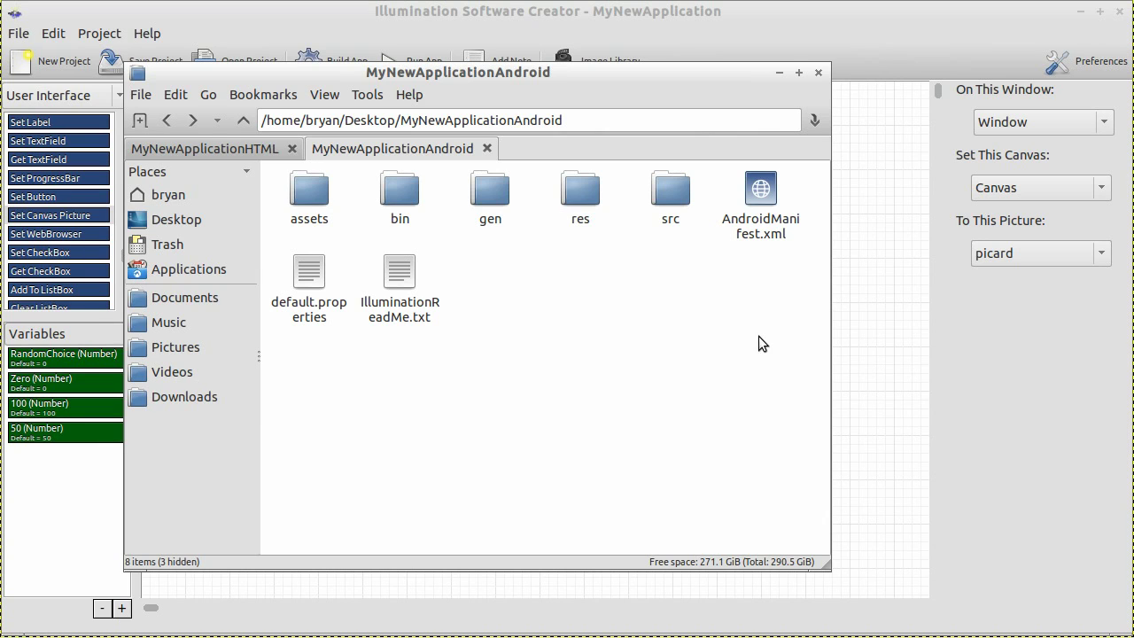
pyautogui.moveTo(768, 342); pyautogui.dragTo(506, 264)
pyautogui.moveTo(726, 105); pyautogui.dragTo(808, 122)
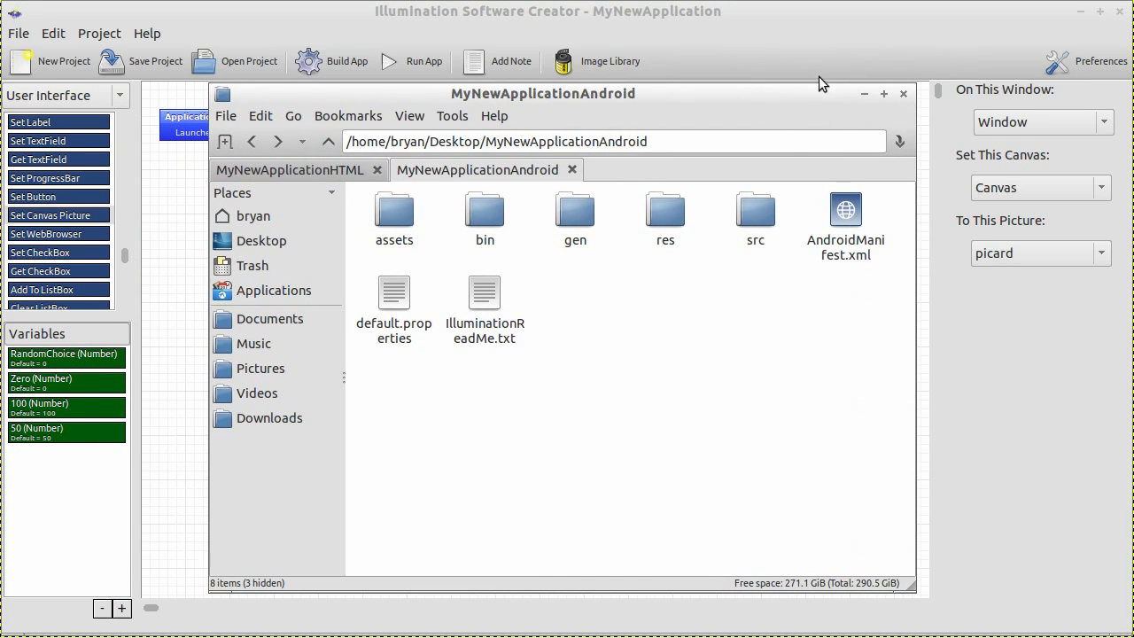
# Return to the Illumination Software Creator project and build the app for iOS - iPhone
pyautogui.click(809, 51)
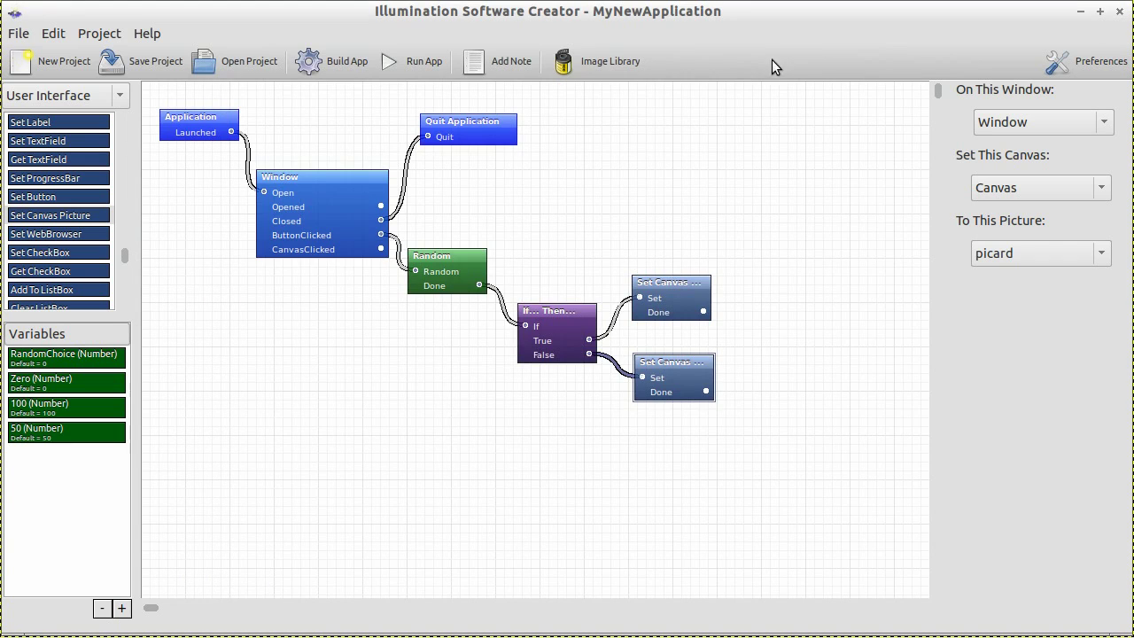
pyautogui.click(328, 64)
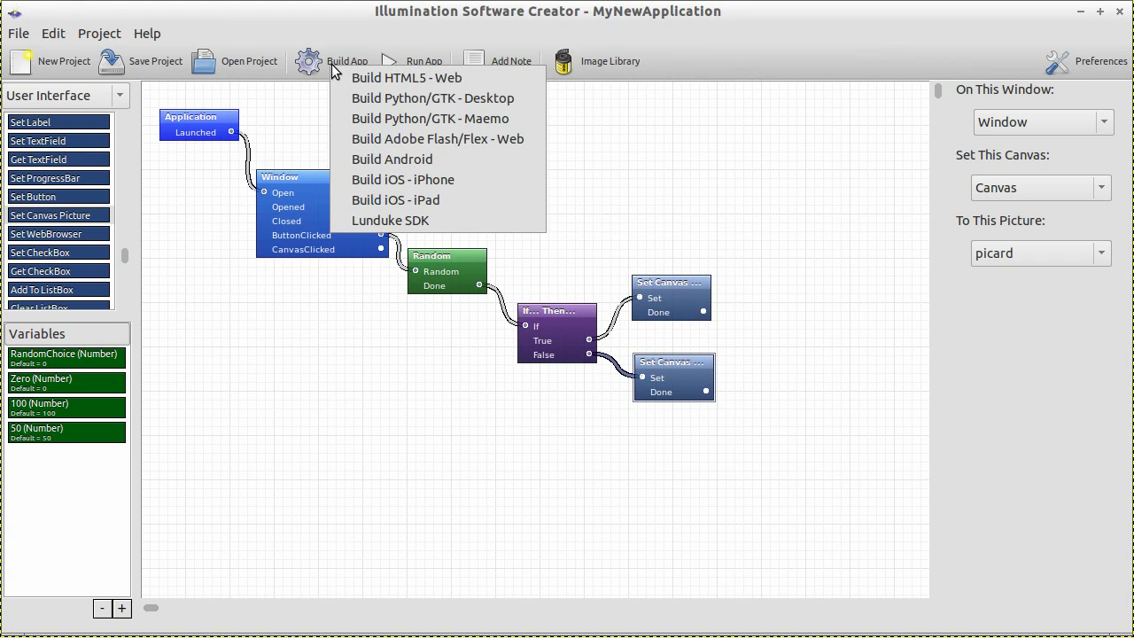
pyautogui.click(436, 180)
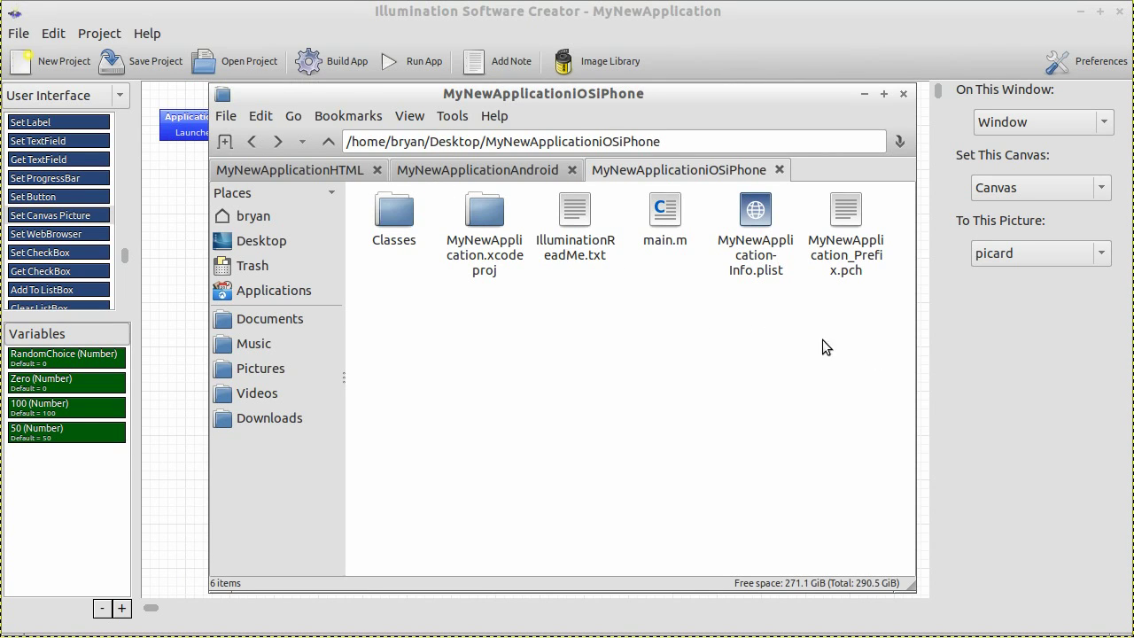
pyautogui.moveTo(852, 348); pyautogui.dragTo(372, 193)
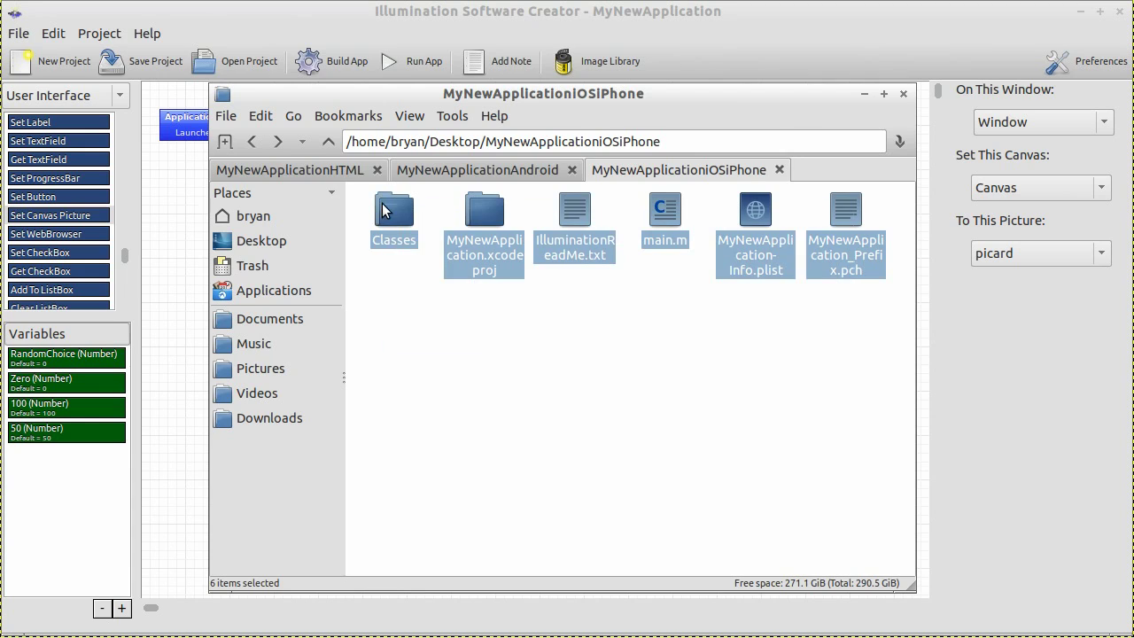
pyautogui.click(404, 293)
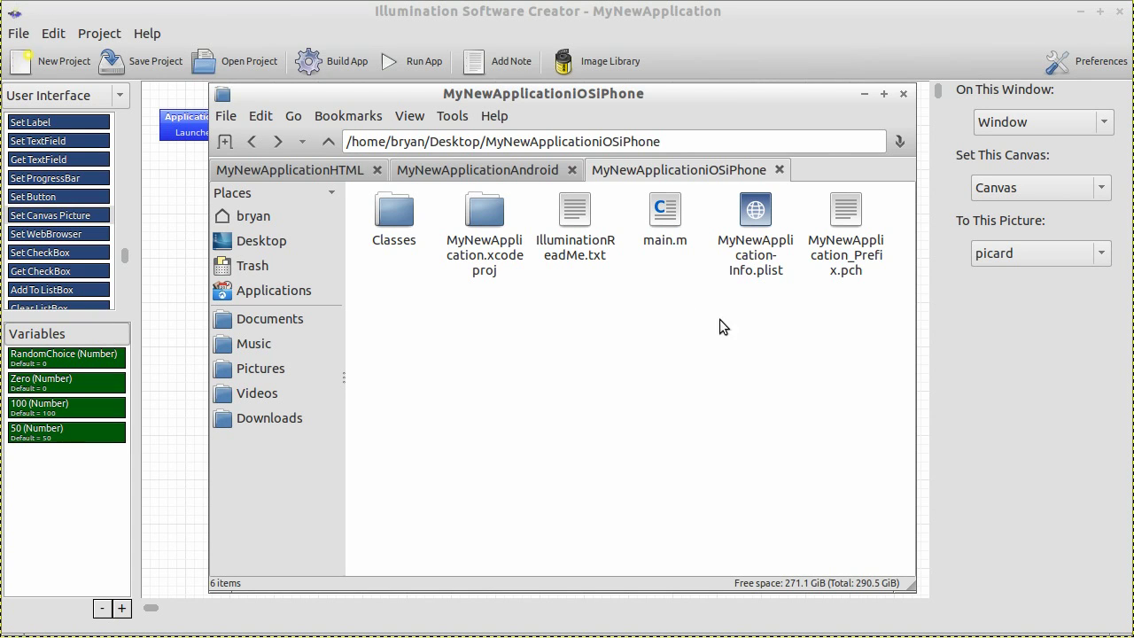
# Return to the Illumination Software Creator project and review the available build targets without building
pyautogui.click(713, 56)
pyautogui.click(321, 61)
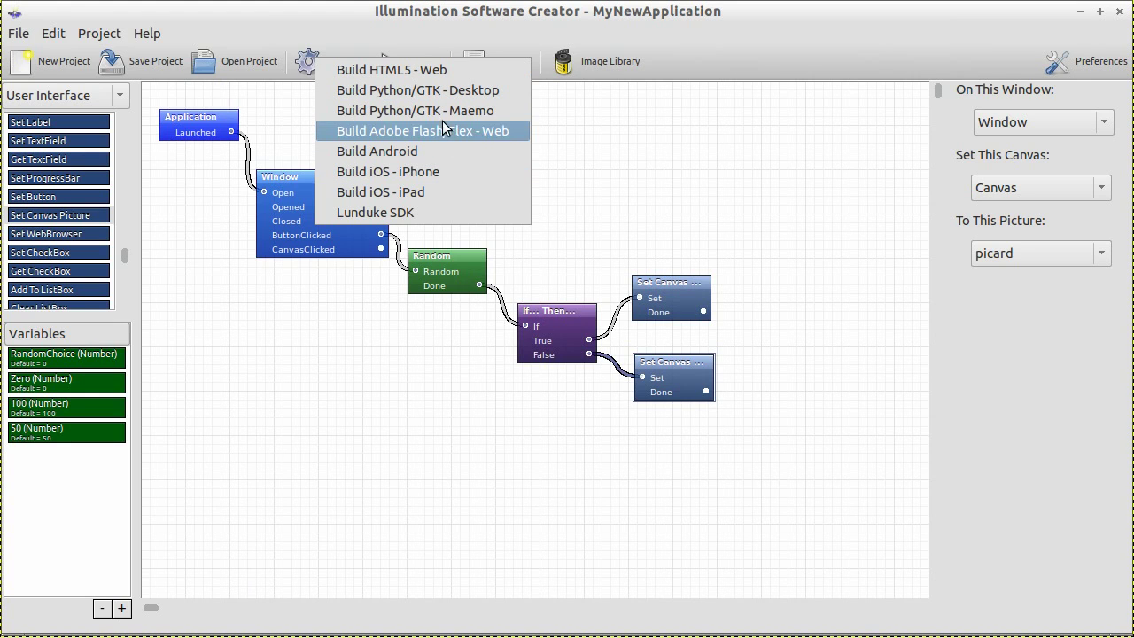
pyautogui.click(713, 188)
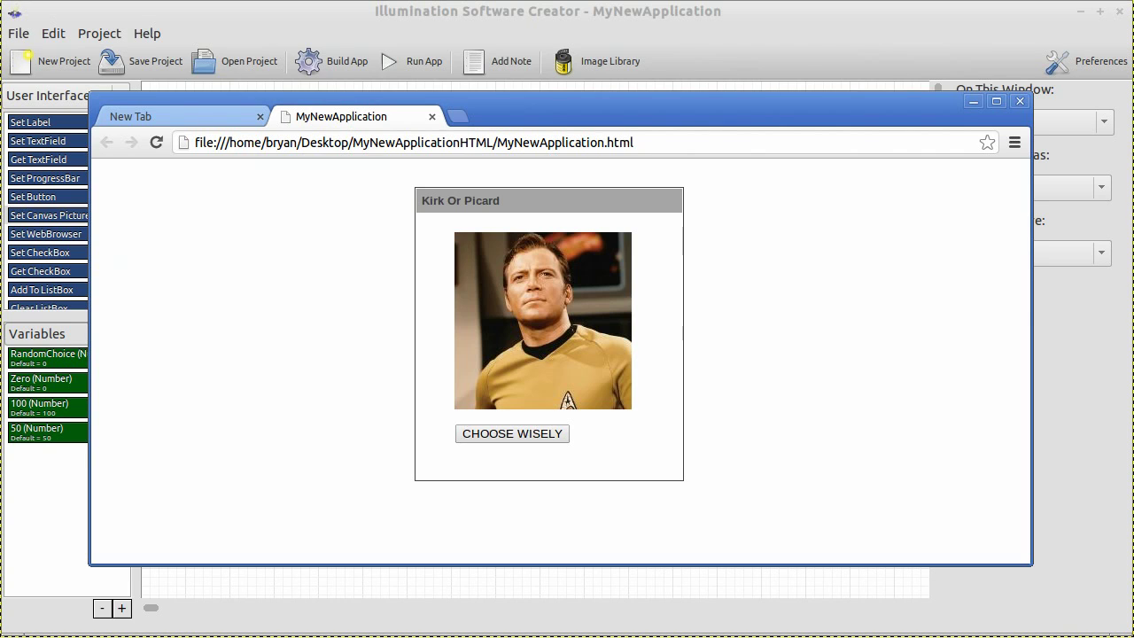
# Test the random image choice again in the web browser by activating CHOOSE WISELY several times in the HTML5 app
pyautogui.click(510, 438)
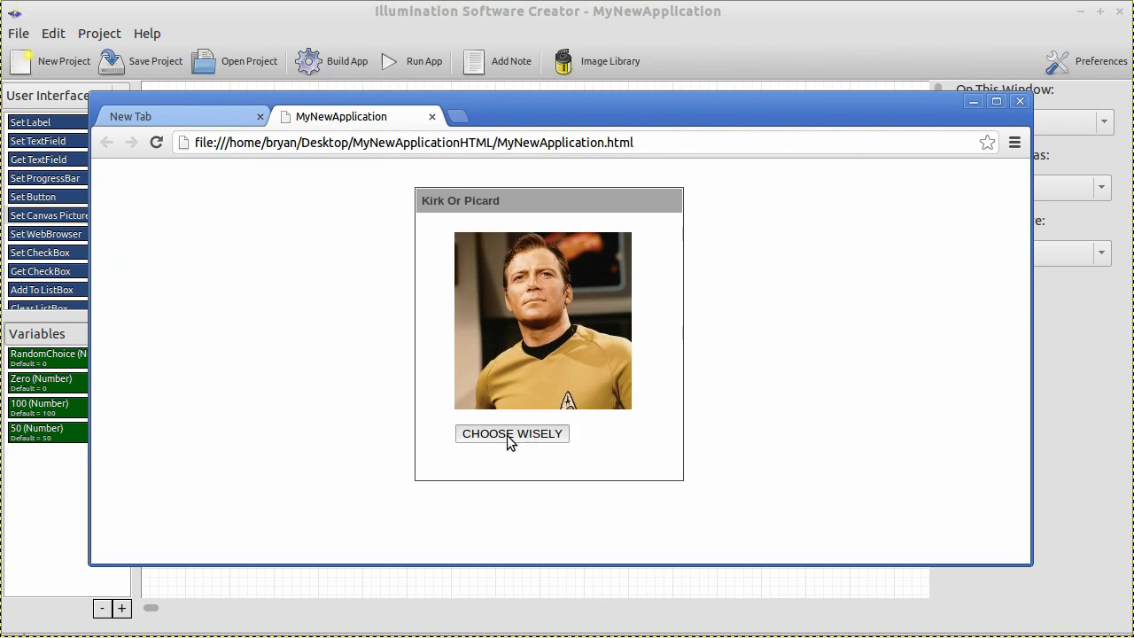
pyautogui.click(559, 438)
pyautogui.click(559, 437)
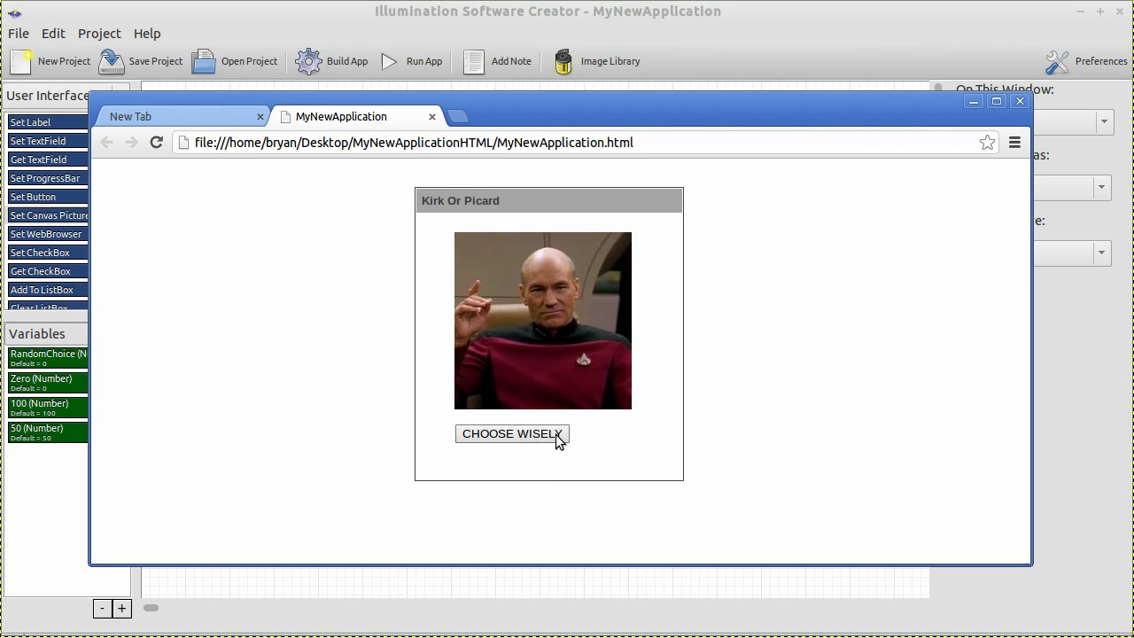
pyautogui.click(559, 438)
pyautogui.click(559, 437)
pyautogui.click(559, 437)
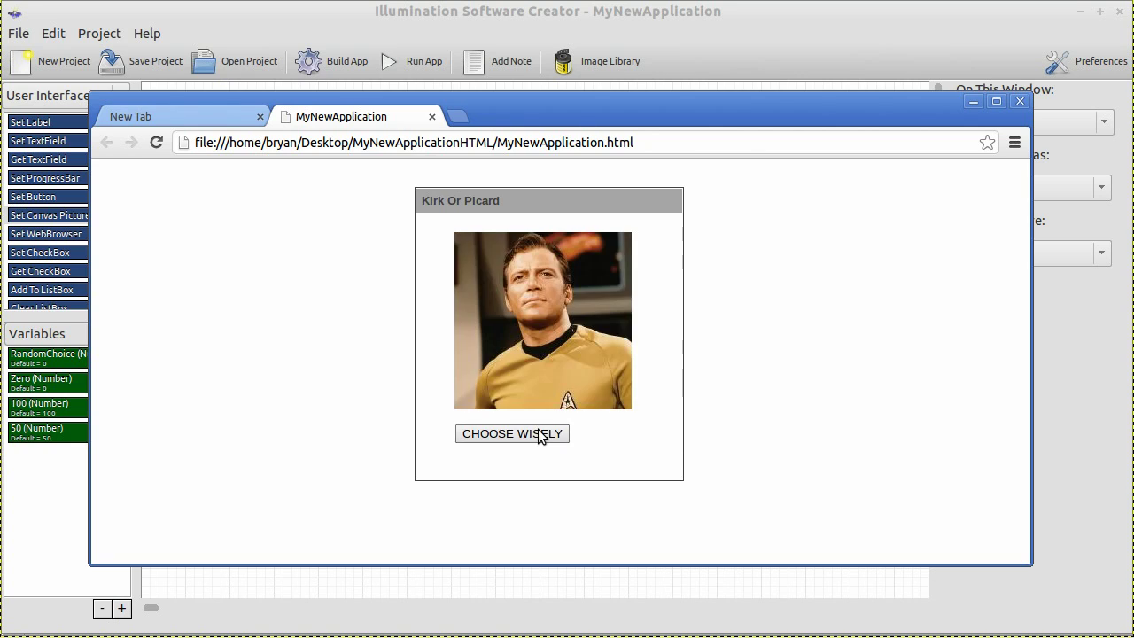